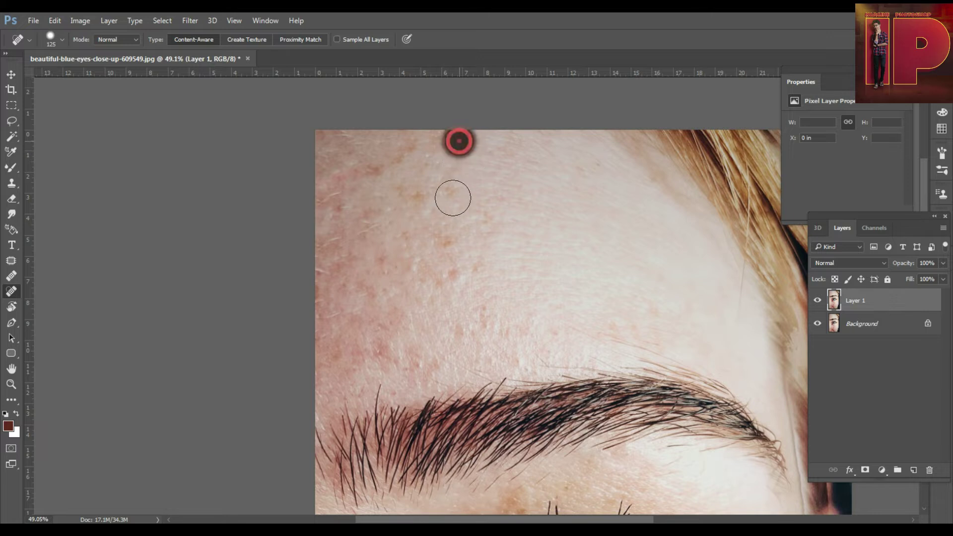
Heal the red and brown blemishes across the forehead above the eyebrow with the content-aware Spot Healing Brush.
left_click(417, 195)
left_click(444, 244)
left_click(456, 277)
left_click(482, 314)
mouse_move(554, 263)
left_mouse_down()
mouse_move(503, 200)
mouse_move(412, 122)
left_mouse_up()
left_click(528, 180)
left_click(485, 201)
scroll(447, 184, "down", 2)
left_click_drag(318, 206, 342, 205)
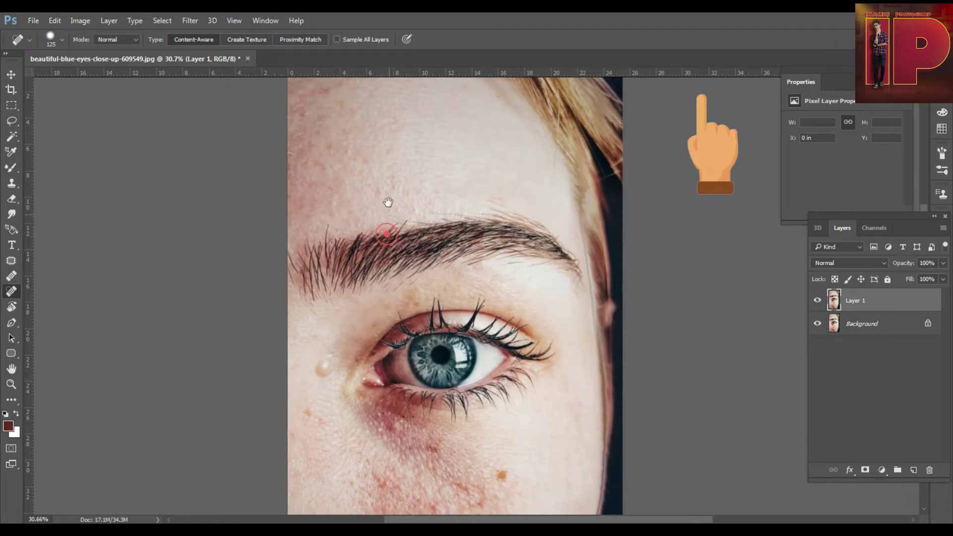
Heal the blemishes beside the nose bridge and directly below the eye with the Spot Healing Brush.
scroll(367, 233, "down", 2)
left_click_drag(332, 295, 325, 320)
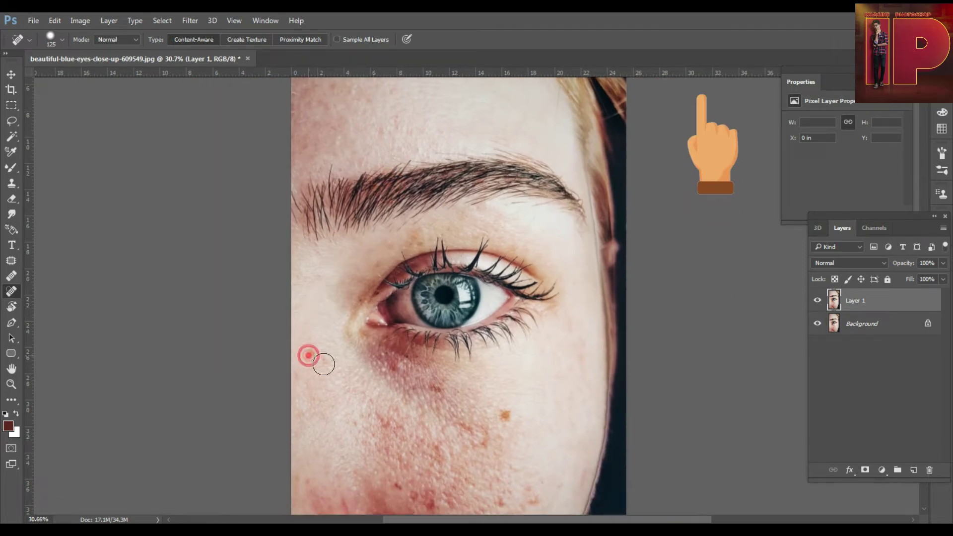
left_click_drag(388, 363, 406, 371)
left_click(440, 391)
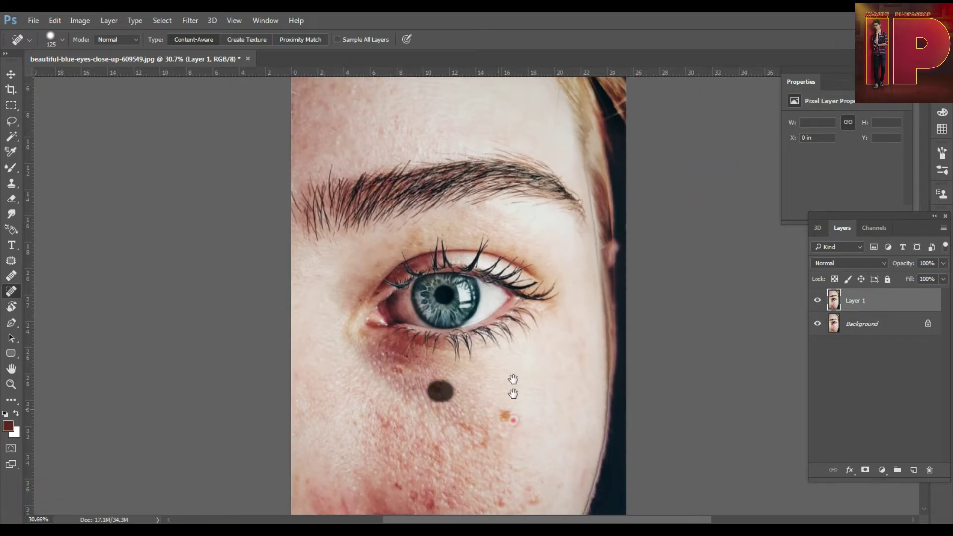
Heal the brown mole and red spots on the cheek down to the crease beside the nose.
scroll(507, 307, "down", 4)
left_click(505, 307)
left_click(459, 317)
left_click_drag(523, 383, 534, 423)
left_click(487, 392)
left_click_drag(426, 397, 383, 374)
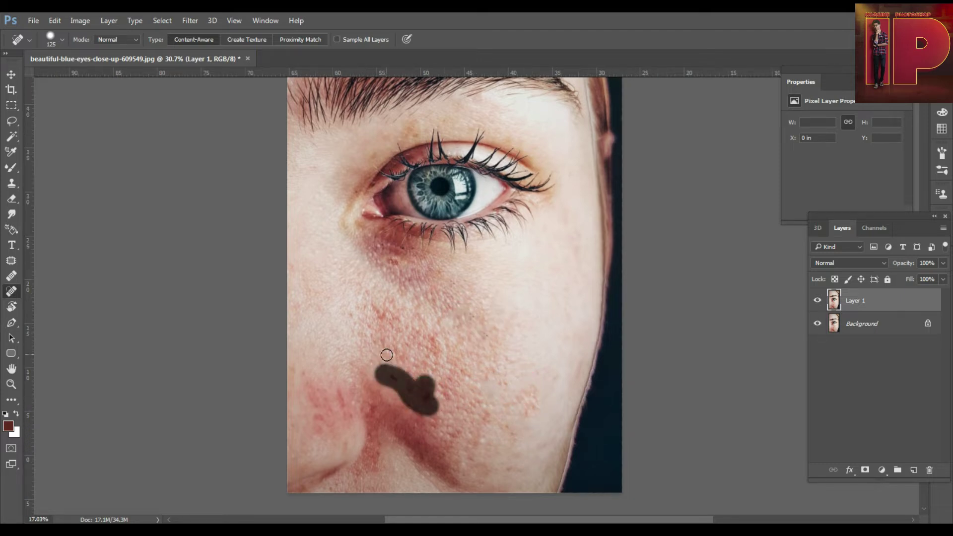
Reduce the Spot Healing Brush size to 80 and heal the remaining blemishes on the nose and lower cheek.
scroll(403, 382, "down", 3)
scroll(392, 416, "up", 5)
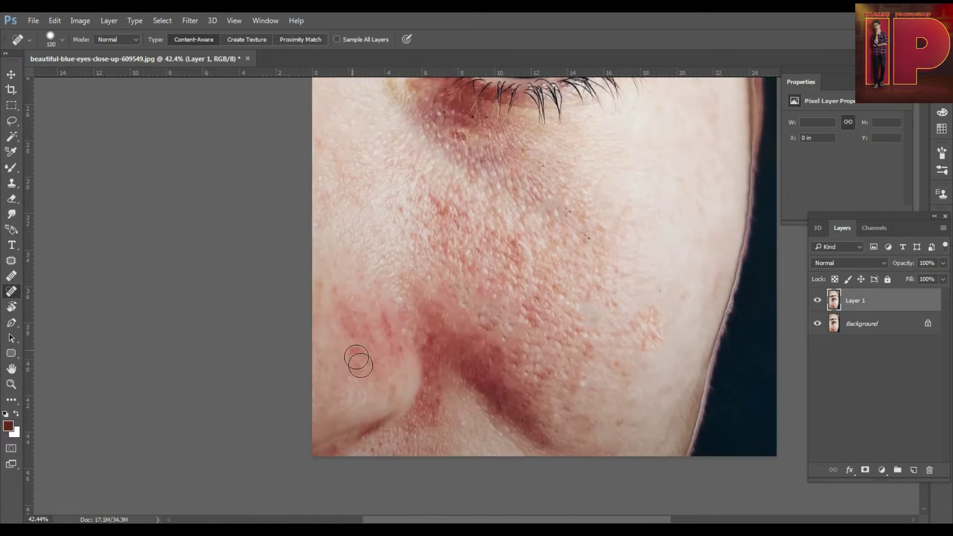
scroll(352, 351, "up", 1)
key("[")
key("[")
left_click(352, 367)
left_click_drag(326, 256, 351, 330)
left_click_drag(389, 304, 432, 360)
left_click_drag(477, 317, 480, 219)
left_click_drag(602, 262, 488, 378)
left_click_drag(648, 320, 657, 351)
scroll(420, 267, "down", 3)
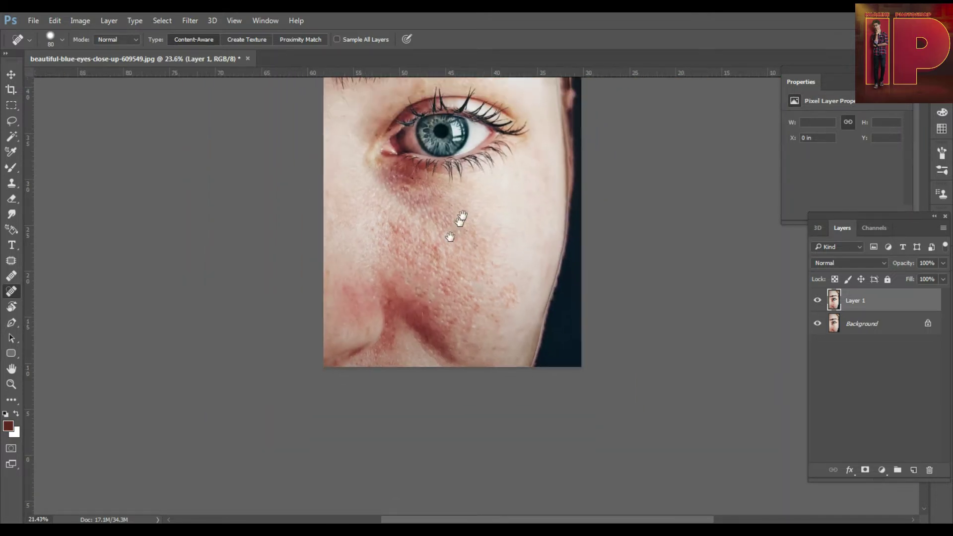
scroll(461, 216, "up", 4)
scroll(447, 218, "down", 1)
Activate the Mixer Brush Tool and duplicate Layer 1 as the layer to smooth.
key("v")
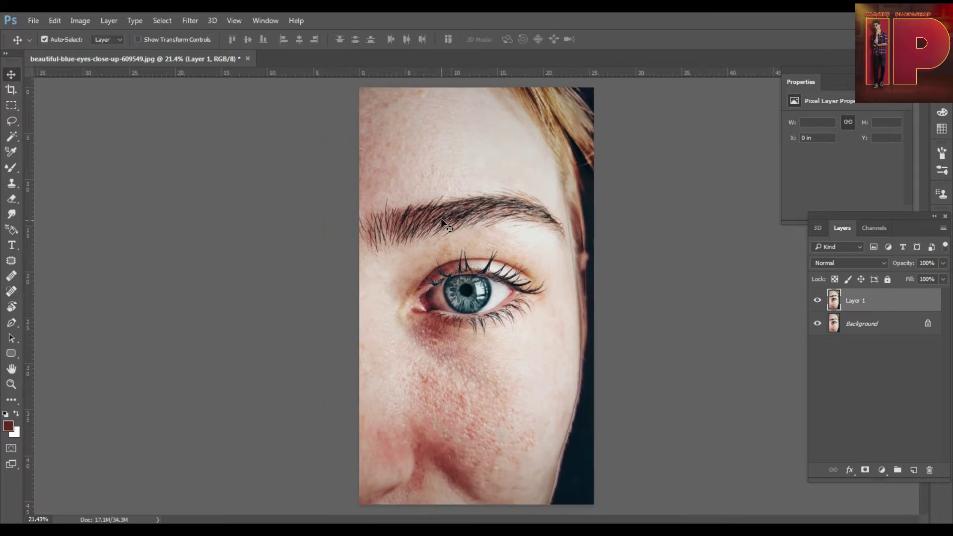
scroll(441, 222, "down", 1)
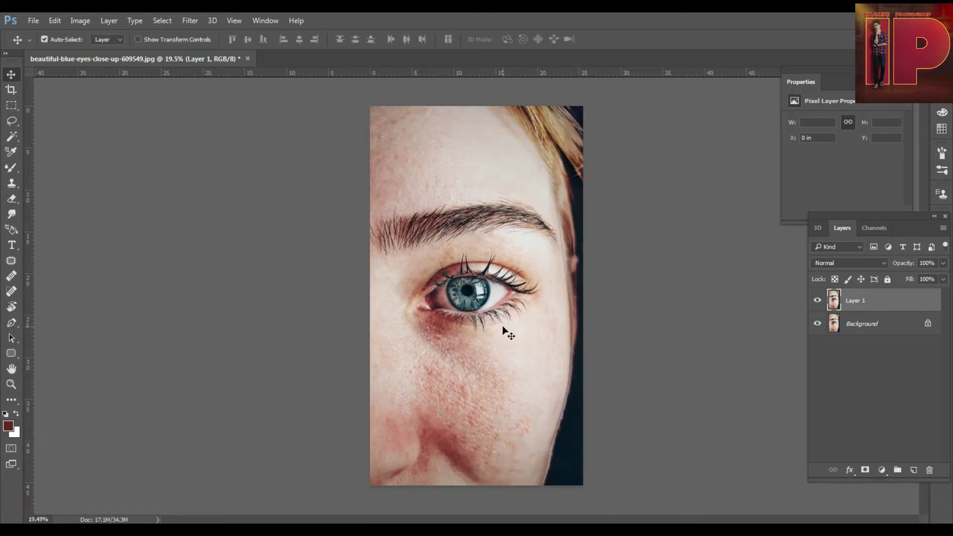
scroll(503, 328, "up", 1)
left_click(11, 168)
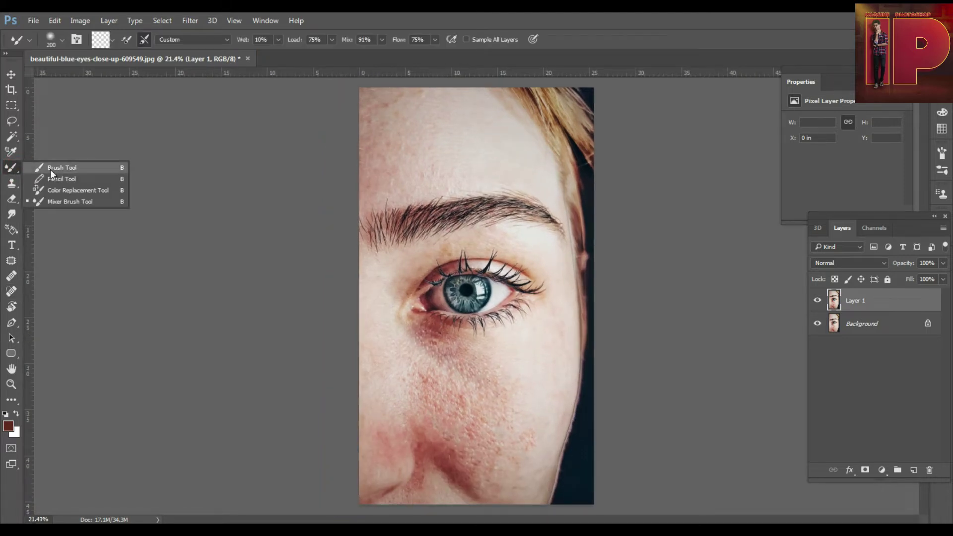
left_click(52, 200)
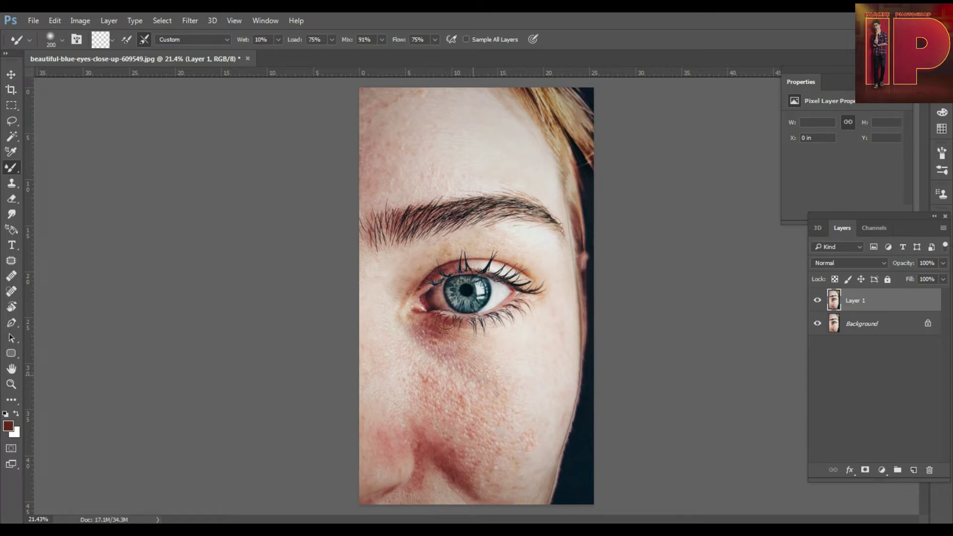
left_click_drag(369, 95, 368, 171)
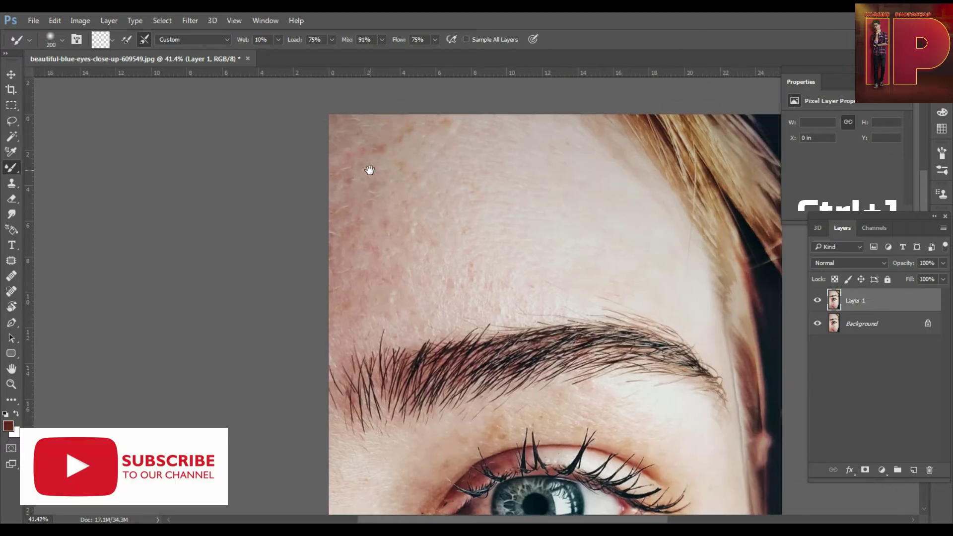
key("ctrl+j")
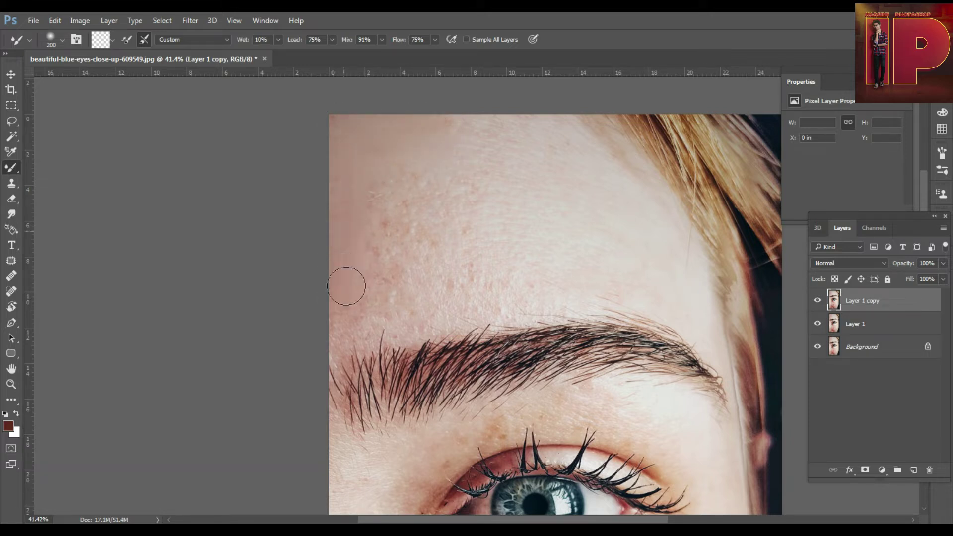
Blend the forehead skin down to the eyebrow with the Mixer Brush at size 200.
mouse_move(347, 314)
left_mouse_down()
mouse_move(395, 296)
mouse_move(364, 293)
mouse_move(435, 256)
mouse_move(371, 255)
mouse_move(367, 246)
mouse_move(440, 240)
mouse_move(439, 226)
mouse_move(374, 226)
mouse_move(395, 222)
mouse_move(377, 209)
mouse_move(376, 265)
mouse_move(375, 193)
mouse_move(409, 239)
mouse_move(400, 189)
mouse_move(419, 197)
mouse_move(376, 175)
mouse_move(376, 239)
mouse_move(410, 167)
mouse_move(438, 229)
mouse_move(443, 154)
mouse_move(472, 226)
mouse_move(464, 161)
mouse_move(520, 153)
mouse_move(483, 141)
left_mouse_up()
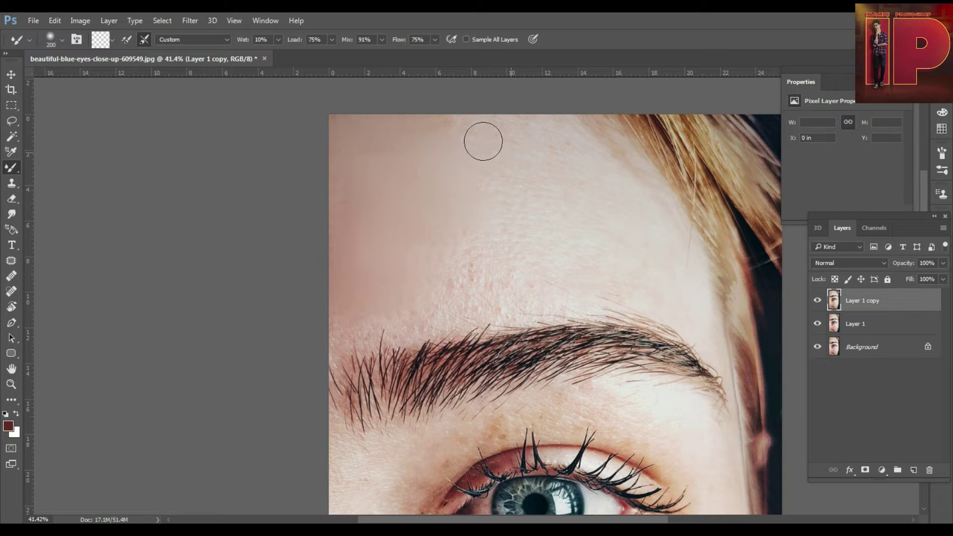
mouse_move(435, 114)
left_mouse_down()
mouse_move(460, 131)
mouse_move(405, 132)
left_mouse_up()
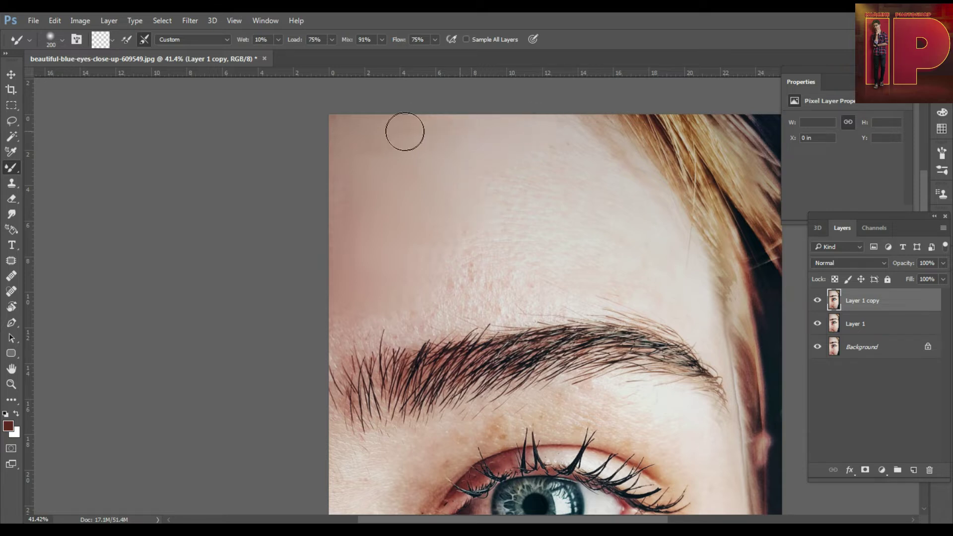
mouse_move(458, 199)
left_mouse_down()
mouse_move(489, 257)
mouse_move(451, 289)
mouse_move(515, 299)
left_mouse_up()
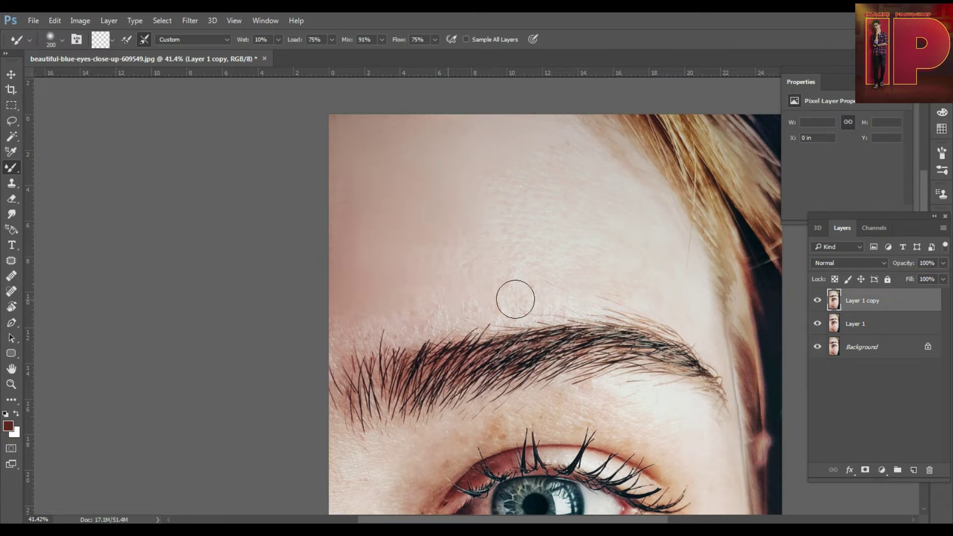
mouse_move(381, 322)
left_mouse_down()
mouse_move(330, 335)
mouse_move(367, 333)
mouse_move(379, 310)
mouse_move(538, 302)
mouse_move(505, 282)
mouse_move(550, 279)
mouse_move(497, 180)
mouse_move(581, 281)
mouse_move(537, 138)
mouse_move(572, 211)
mouse_move(605, 222)
mouse_move(589, 158)
mouse_move(639, 240)
mouse_move(561, 162)
mouse_move(575, 241)
mouse_move(537, 226)
mouse_move(494, 167)
mouse_move(469, 267)
mouse_move(466, 206)
mouse_move(442, 223)
mouse_move(417, 305)
mouse_move(413, 234)
mouse_move(371, 303)
mouse_move(363, 302)
mouse_move(360, 259)
mouse_move(337, 261)
left_mouse_up()
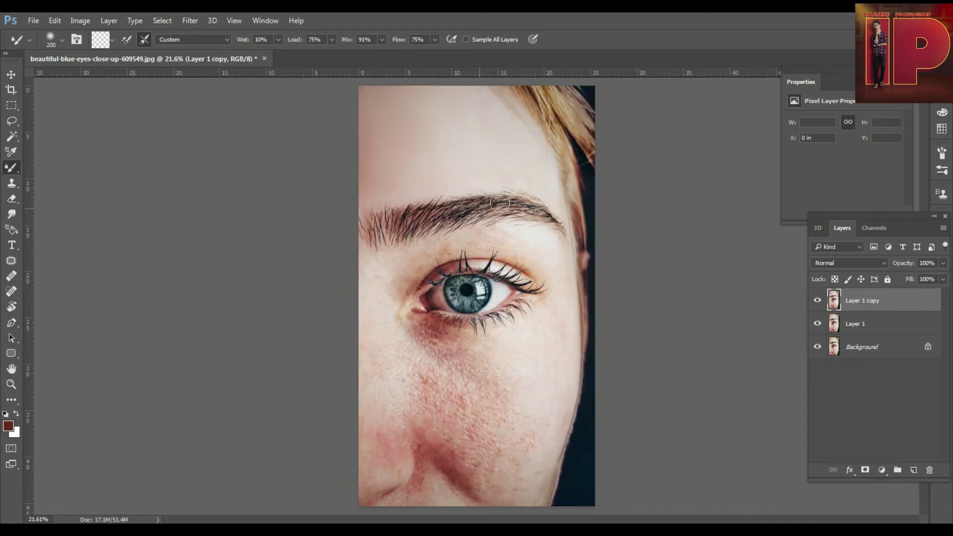
Blend the skin on the outer forehead and temple along the hairline with the Mixer Brush.
scroll(520, 144, "up", 1)
mouse_move(509, 140)
left_mouse_down()
mouse_move(498, 264)
mouse_move(515, 273)
left_mouse_up()
mouse_move(536, 240)
left_mouse_down()
mouse_move(527, 206)
mouse_move(551, 252)
left_mouse_up()
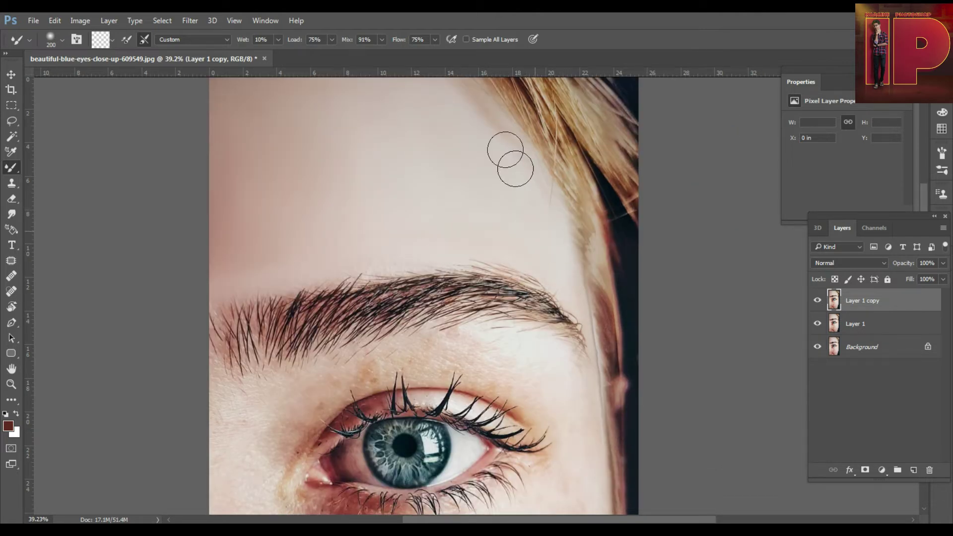
scroll(487, 161, "down", 4)
left_click_drag(525, 221, 568, 156)
Blend the skin between the eyebrow and the eye, reducing the Mixer Brush size to 125.
scroll(347, 247, "up", 4)
left_click_drag(343, 294, 336, 308)
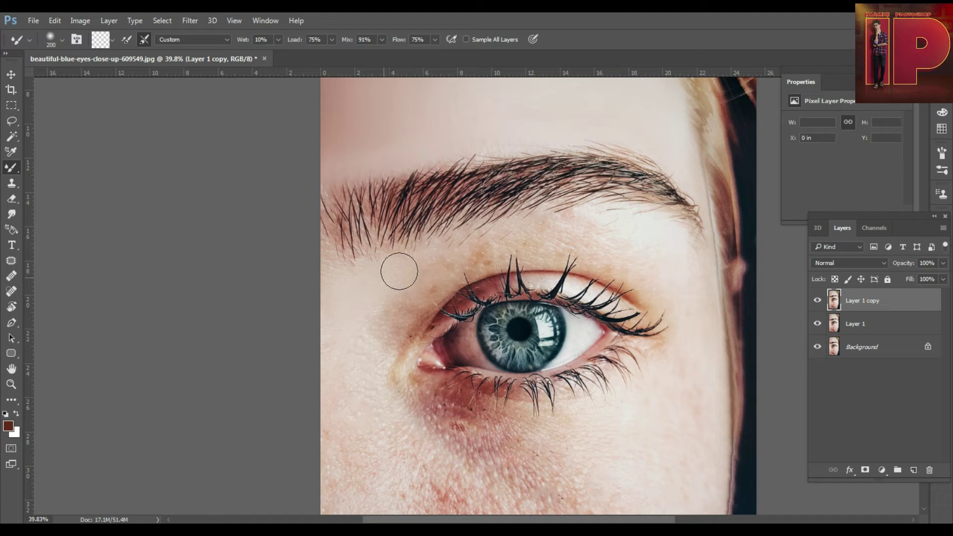
left_click_drag(376, 303, 248, 345)
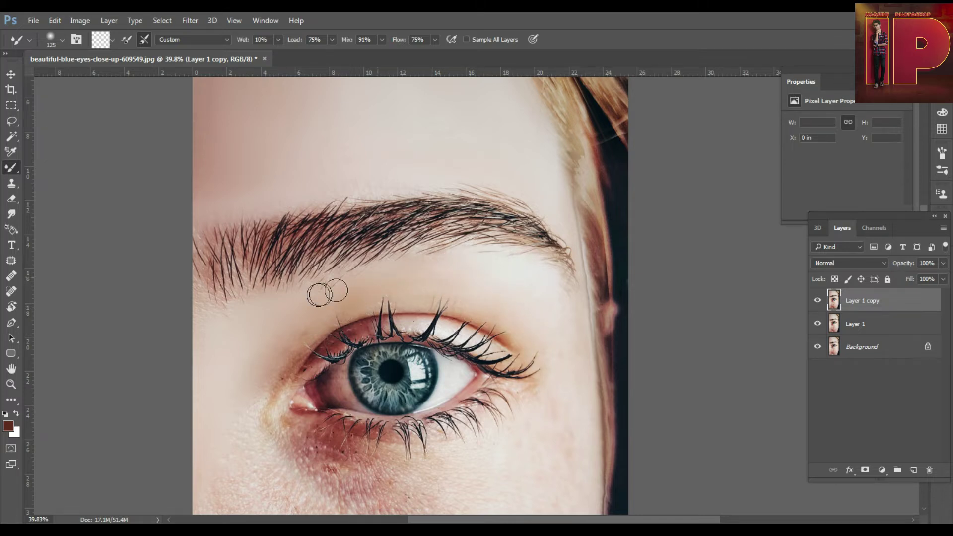
In full screen mode with menu bar, blend the skin under the eye and along the nose using Mixer Brush size 200.
scroll(562, 285, "down", 3)
scroll(544, 265, "up", 2)
key("f")
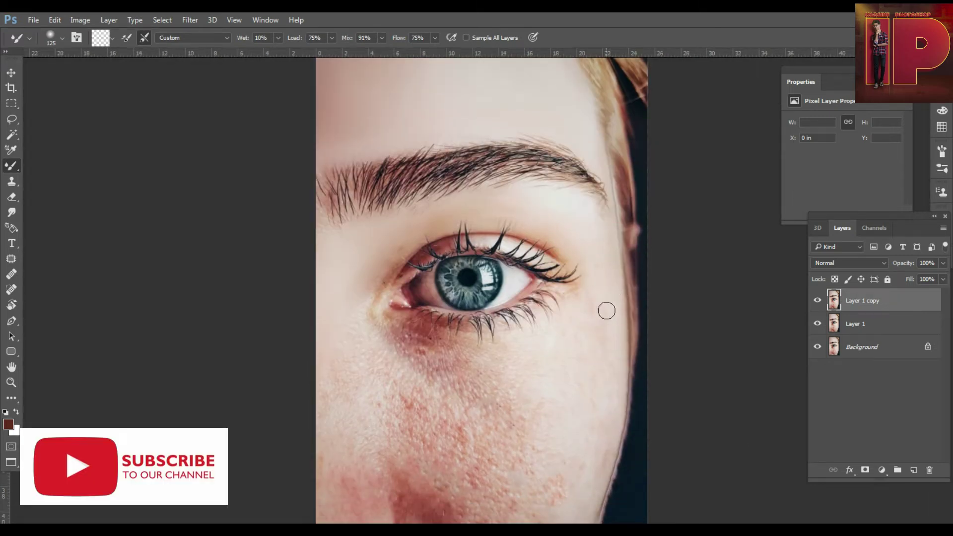
left_click_drag(495, 362, 486, 327)
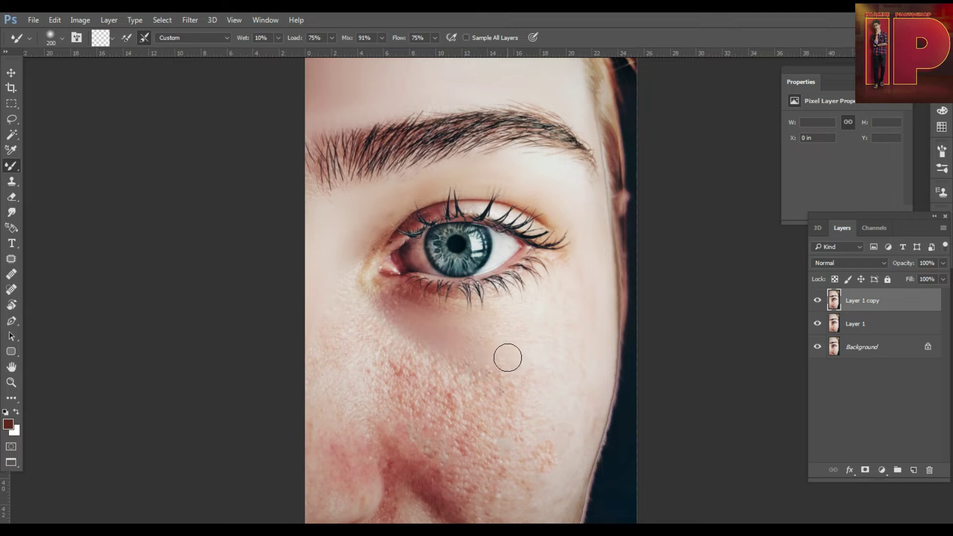
mouse_move(321, 386)
left_mouse_down()
mouse_move(350, 428)
mouse_move(333, 466)
left_mouse_up()
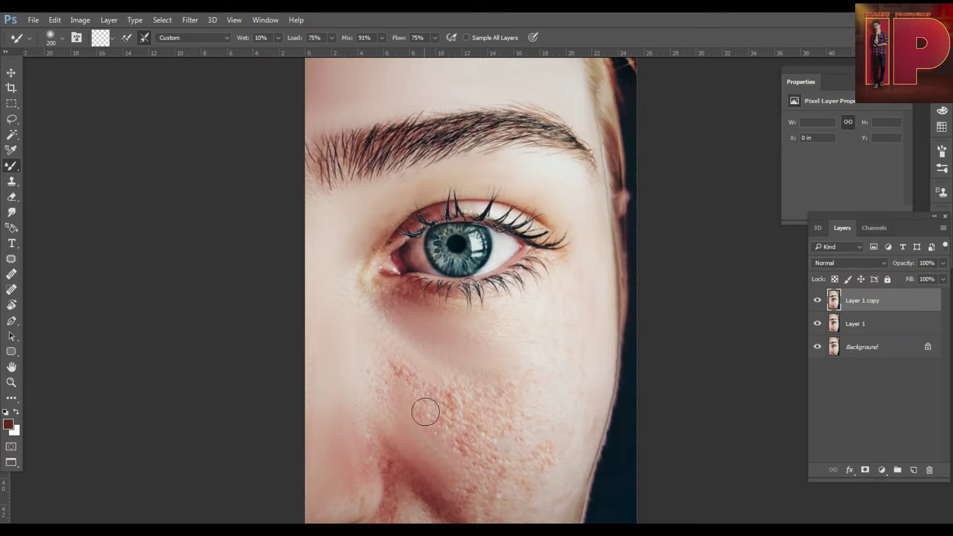
Blend the rough, reddish cheek skin and the area below the nostril with the Mixer Brush.
scroll(434, 411, "down", 4)
scroll(471, 428, "up", 5)
left_click_drag(451, 378, 451, 344)
mouse_move(425, 403)
left_mouse_down()
mouse_move(391, 409)
mouse_move(386, 326)
mouse_move(362, 336)
mouse_move(353, 308)
mouse_move(372, 349)
mouse_move(444, 422)
mouse_move(435, 427)
mouse_move(463, 391)
mouse_move(482, 405)
mouse_move(501, 396)
mouse_move(512, 422)
mouse_move(521, 419)
mouse_move(553, 367)
left_mouse_up()
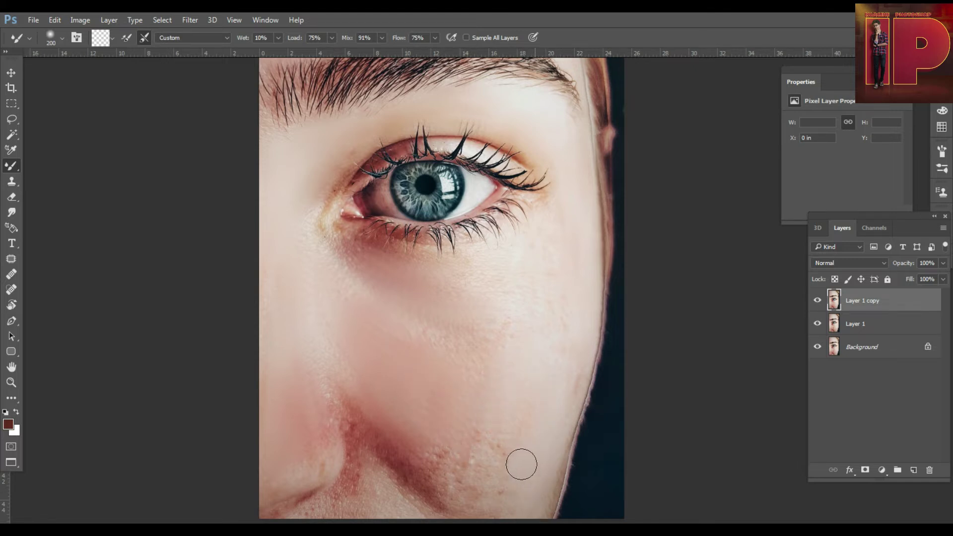
mouse_move(414, 437)
left_mouse_down()
mouse_move(461, 503)
mouse_move(462, 446)
mouse_move(469, 484)
mouse_move(491, 487)
mouse_move(509, 447)
left_mouse_up()
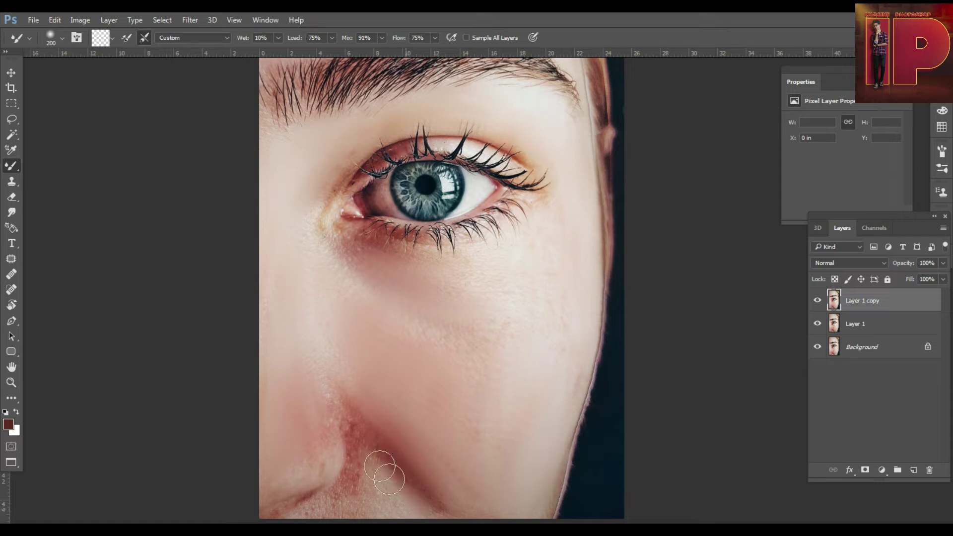
left_click_drag(342, 501, 300, 515)
Blend the remaining skin texture on the upper cheek and beside the inner eye corner.
scroll(417, 314, "down", 4)
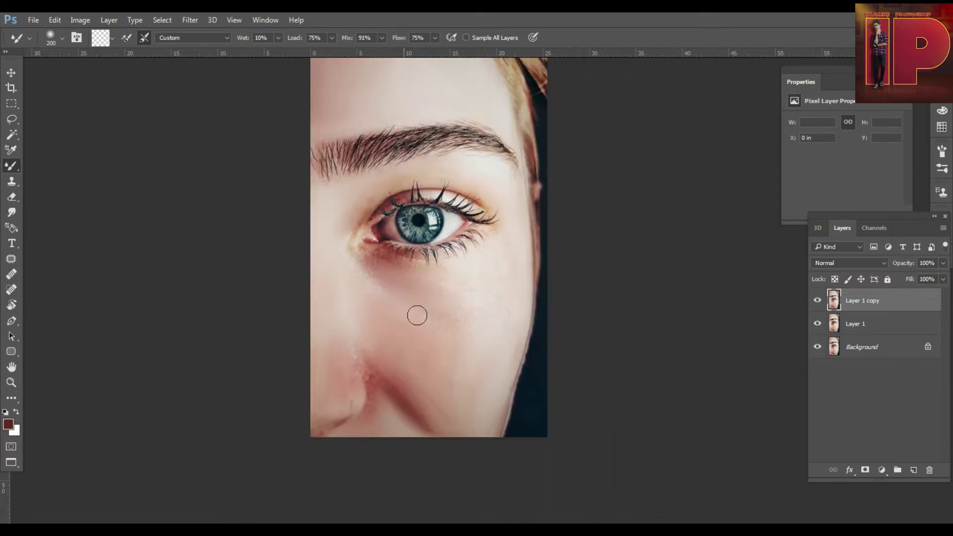
scroll(455, 325, "up", 6)
mouse_move(499, 320)
left_mouse_down()
mouse_move(488, 303)
mouse_move(426, 351)
mouse_move(420, 322)
mouse_move(332, 298)
mouse_move(268, 226)
mouse_move(256, 317)
left_mouse_up()
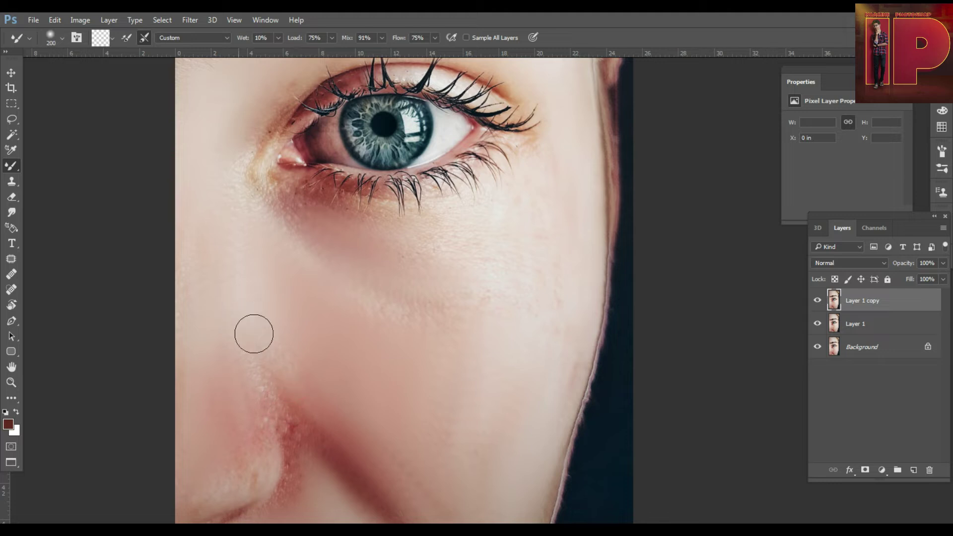
left_click(283, 224)
scroll(439, 458, "up", 1)
left_click_drag(440, 328, 462, 238)
Reduce the Mixer Brush size to 100 and blend the skin around the nostril and the nose crease.
scroll(349, 345, "up", 1)
key("[")
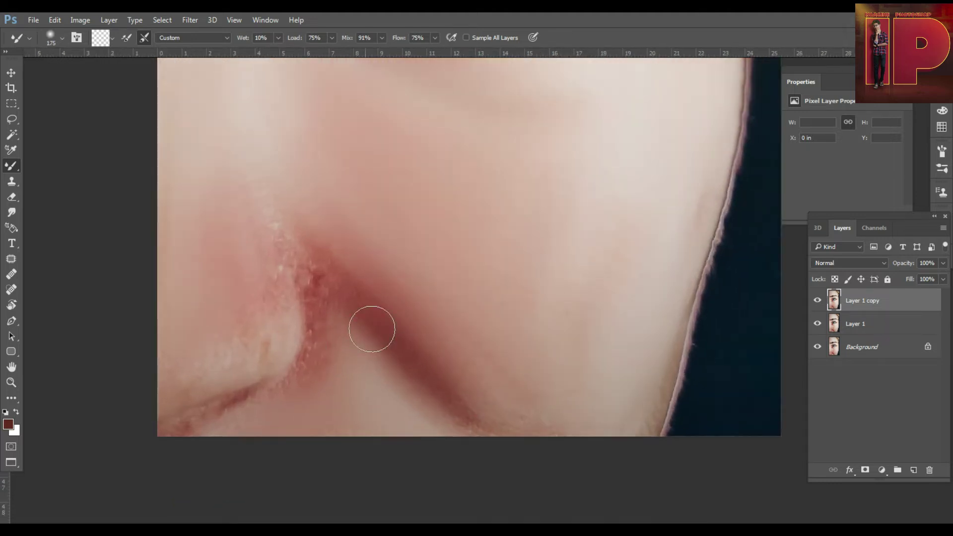
mouse_move(350, 281)
left_mouse_down()
mouse_move(373, 313)
mouse_move(323, 286)
mouse_move(324, 326)
left_mouse_up()
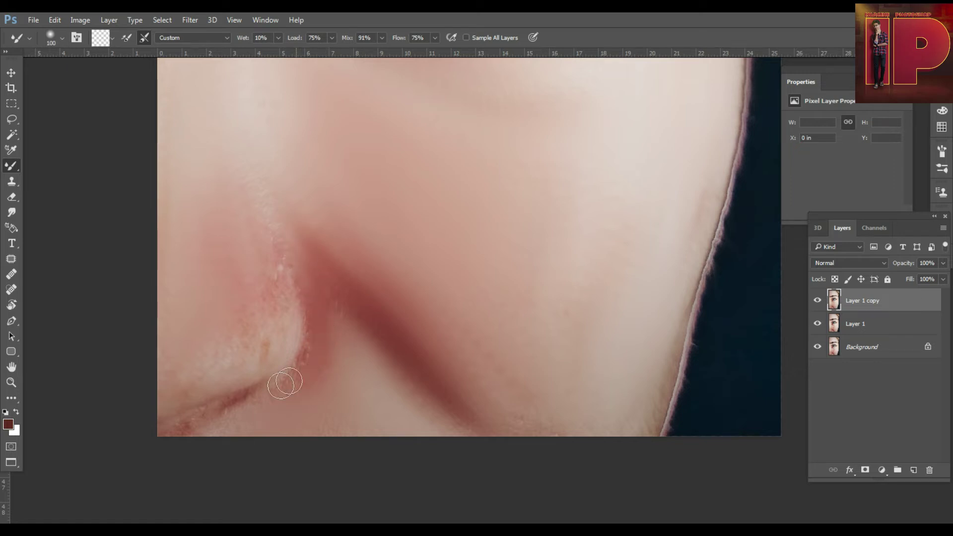
left_click_drag(243, 359, 185, 394)
left_click_drag(345, 345, 313, 281)
Enlarge the Mixer Brush to size 250 and blend the lower cheek down to the photo's bottom edge.
scroll(300, 223, "down", 4)
left_click_drag(366, 223, 425, 360)
key("]")
scroll(486, 414, "up", 2)
key("bracketright")
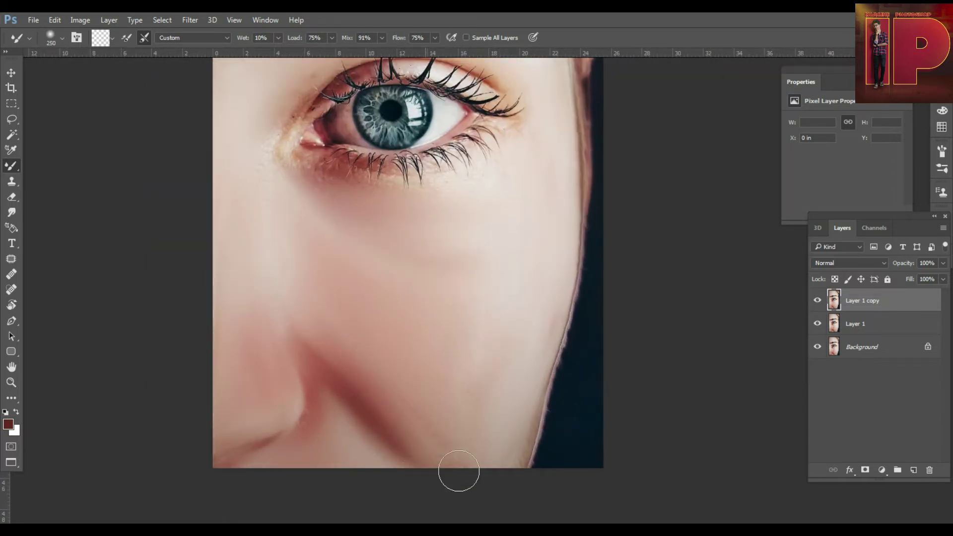
left_click_drag(386, 424, 468, 473)
mouse_move(434, 423)
left_mouse_down()
mouse_move(517, 287)
mouse_move(543, 305)
mouse_move(506, 323)
mouse_move(469, 315)
mouse_move(487, 343)
mouse_move(362, 366)
mouse_move(419, 263)
mouse_move(468, 323)
left_mouse_up()
key("v")
scroll(427, 248, "down", 3)
scroll(405, 193, "up", 1)
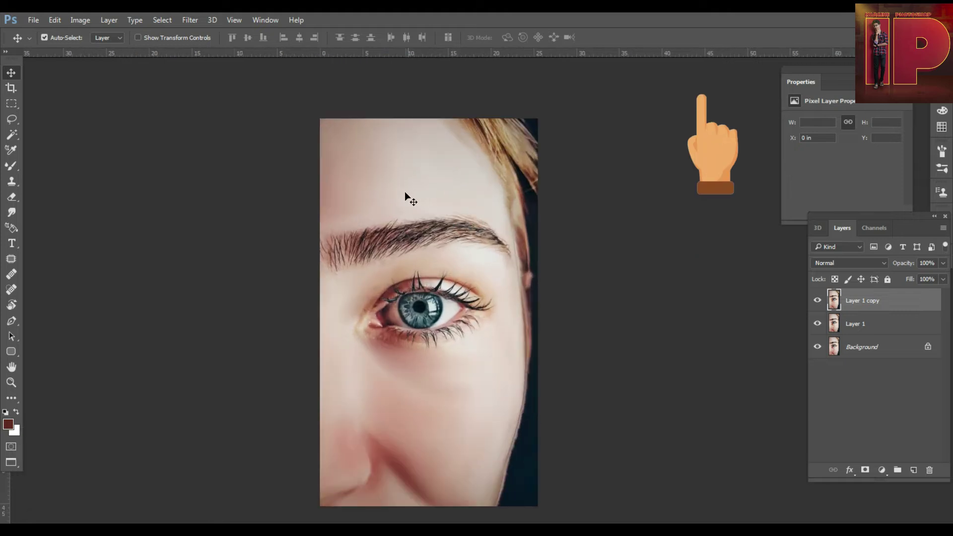
Reactivate the Mixer Brush and set its size to 100 for blending the skin around the eye.
key("b")
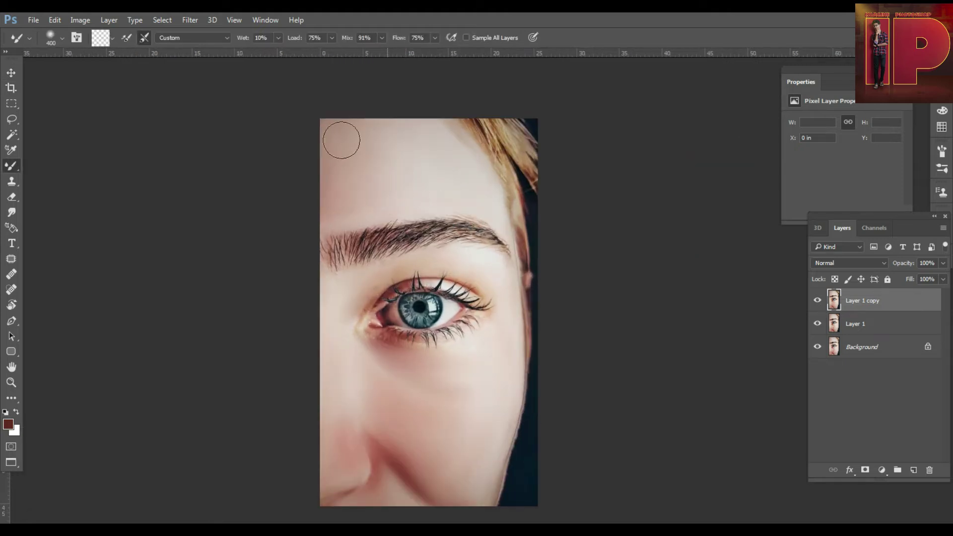
scroll(361, 369, "up", 3)
key("bracketleft")
scroll(390, 326, "up", 2)
key("bracketleft")
key("bracketleft")
key("bracketleft")
key("bracketleft")
key("bracketleft")
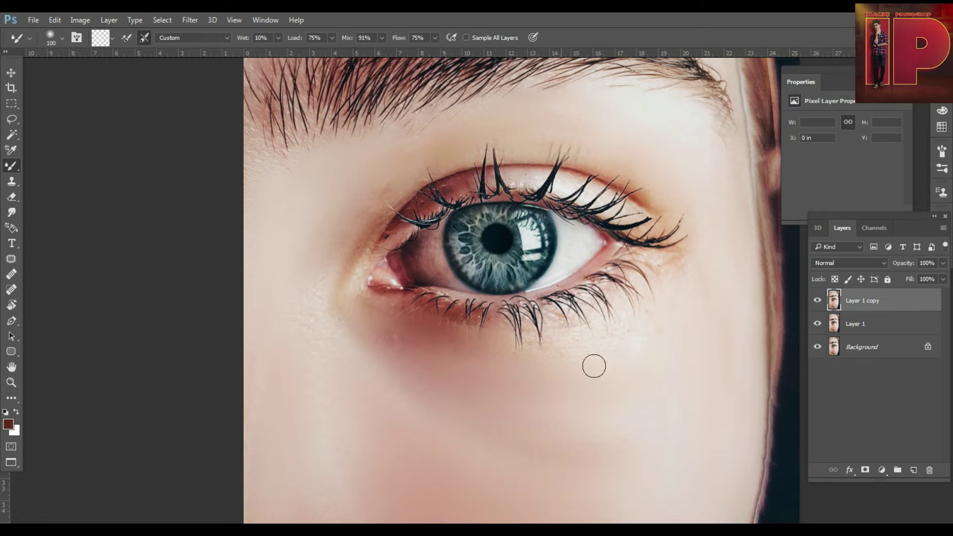
Enlarge the Mixer Brush to size 500 and even out the tones across the cheek.
scroll(684, 276, "down", 4)
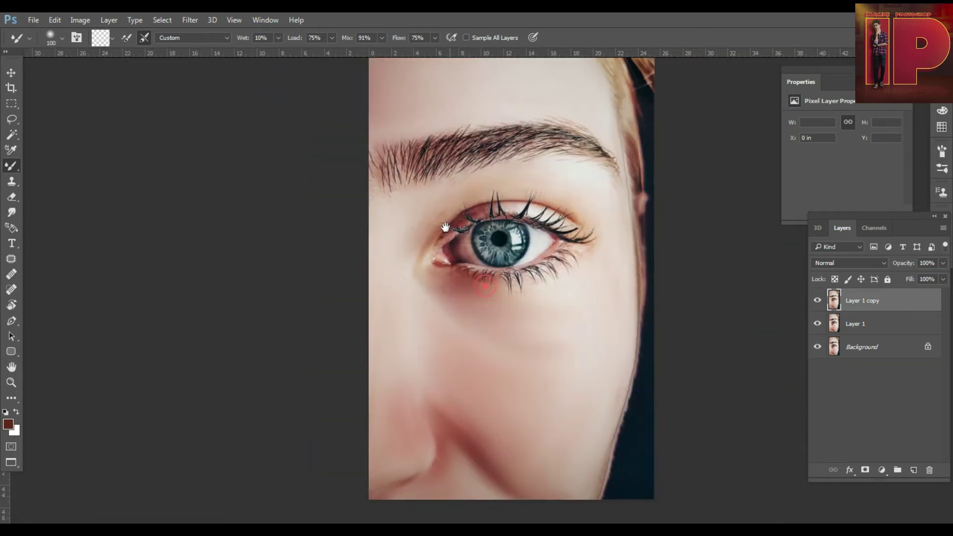
scroll(520, 337, "up", 2)
key("bracketright")
key("bracketright")
key("bracketright")
key("bracketright")
key("bracketright")
key("bracketright")
key("bracketright")
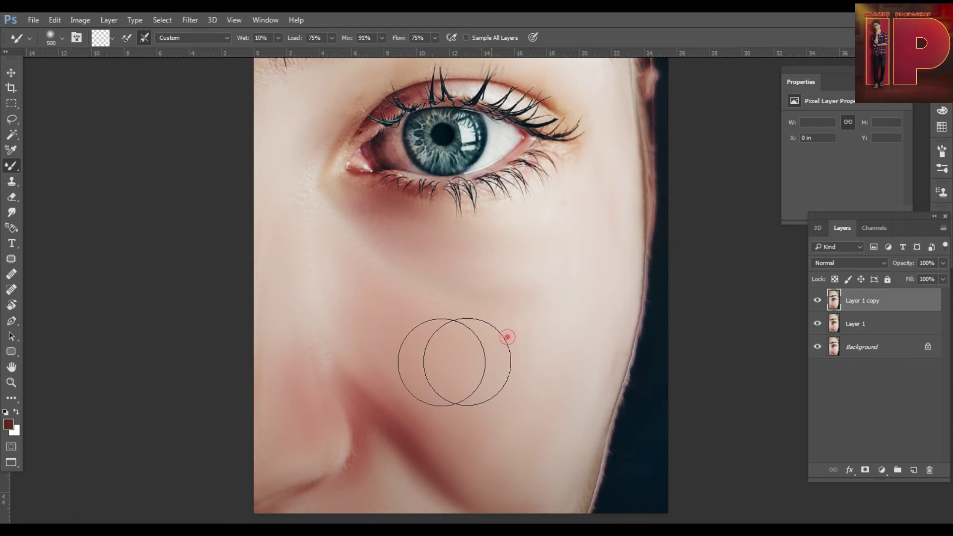
scroll(484, 256, "down", 2)
left_click_drag(484, 256, 505, 326)
Toggle the visibility of Layer 1 copy off and on to compare the skin before and after smoothing.
key("v")
left_click(818, 301)
left_click(817, 300)
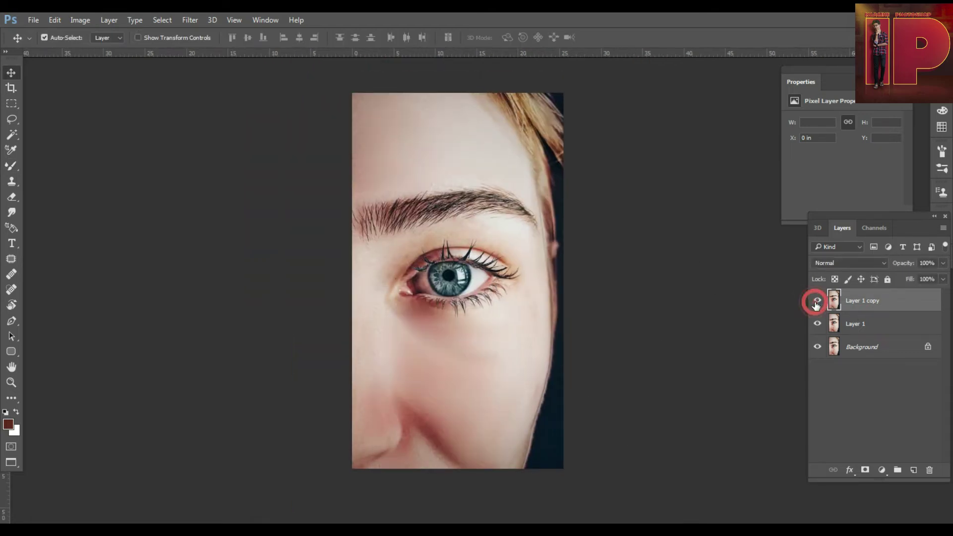
Reactivate the Mixer Brush at size 200 and blend the skin along the side of the nose.
scroll(473, 366, "up", 1)
key("b")
key("bracketleft")
key("bracketleft")
key("bracketleft")
key("bracketleft")
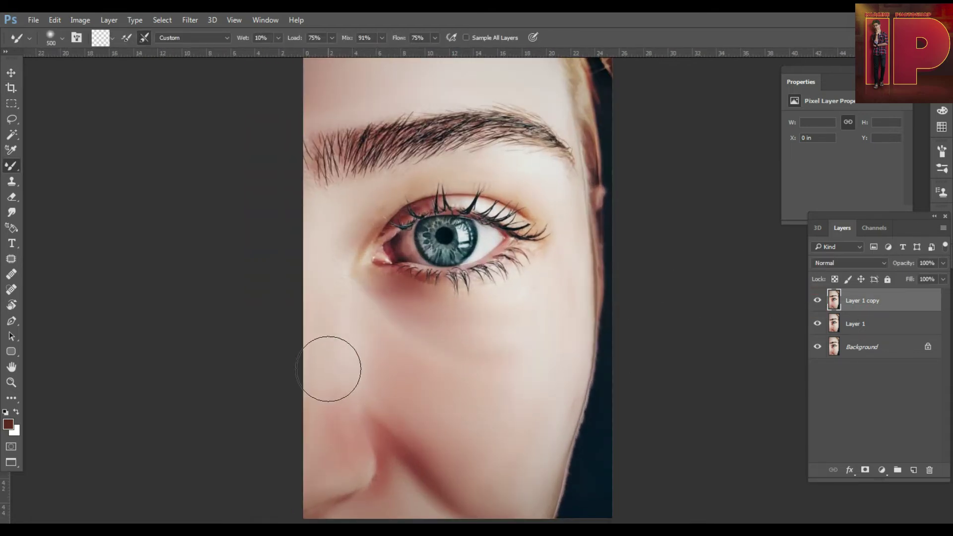
left_click_drag(342, 380, 339, 433)
scroll(324, 330, "down", 1)
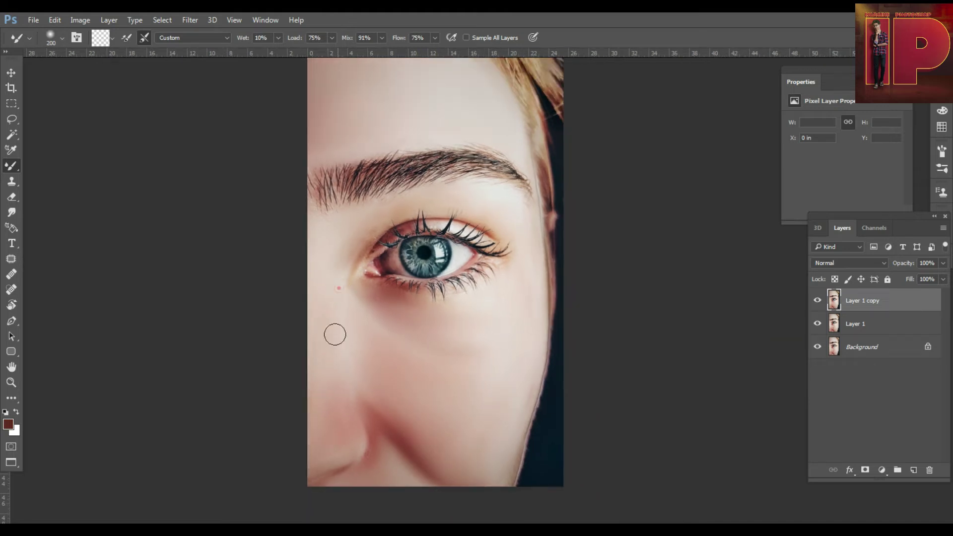
scroll(485, 202, "down", 1)
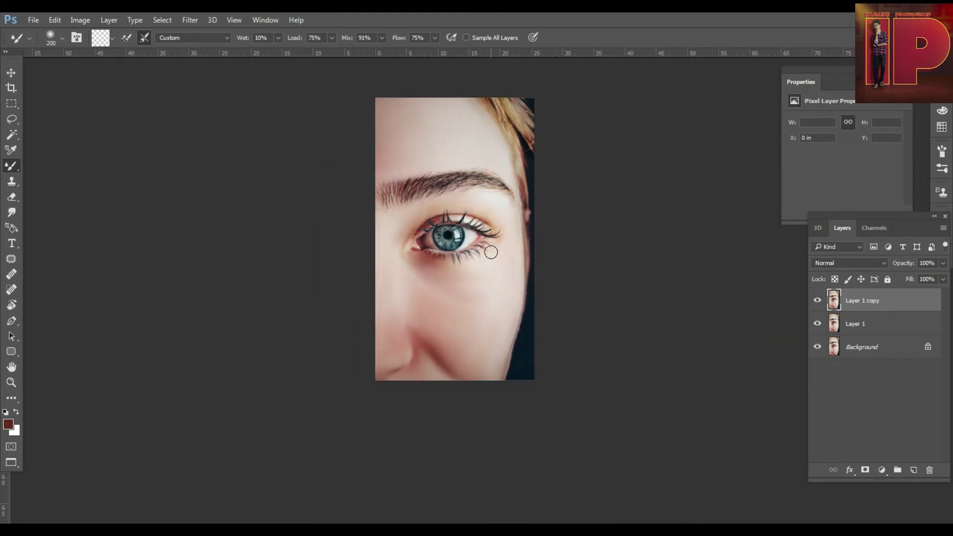
Enlarge the Mixer Brush to size 400 and blend the cheek below the eye.
scroll(493, 287, "up", 1)
key("]")
left_click_drag(487, 319, 439, 335)
scroll(676, 302, "down", 1)
Reduce the Mixer Brush to size 300 and smooth the outer cheek, the under-eye area and the skin beside the nose.
key("[")
key("[")
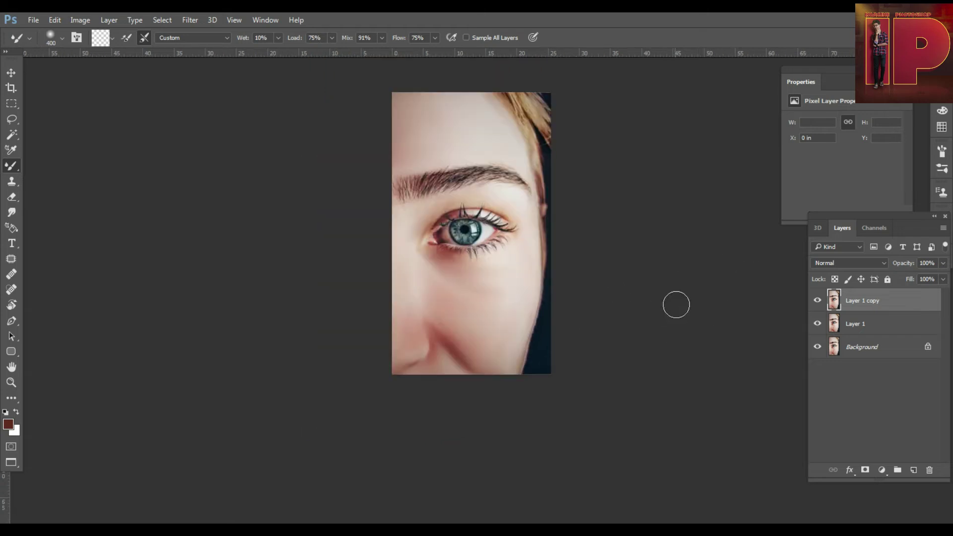
scroll(590, 255, "up", 1)
left_click_drag(502, 379, 522, 230)
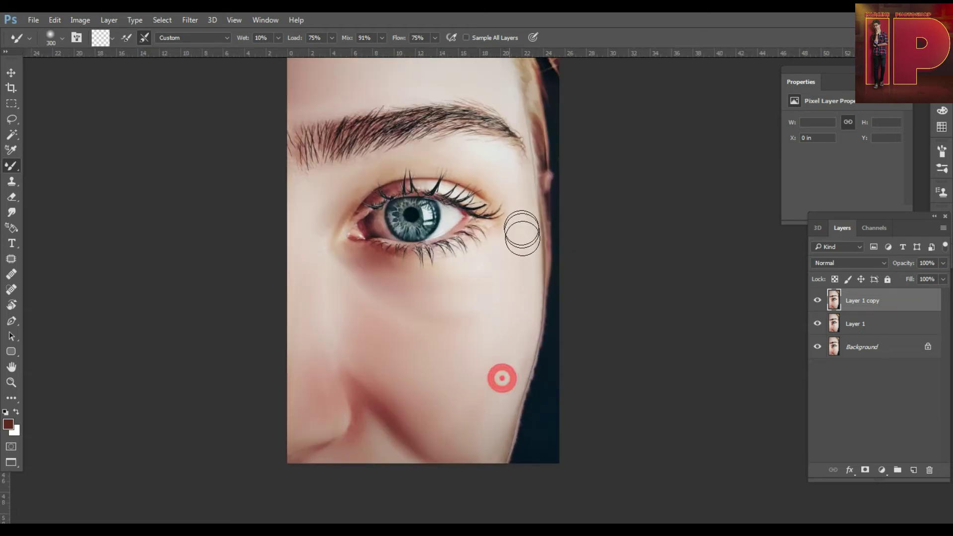
left_click(427, 293)
scroll(522, 312, "down", 2)
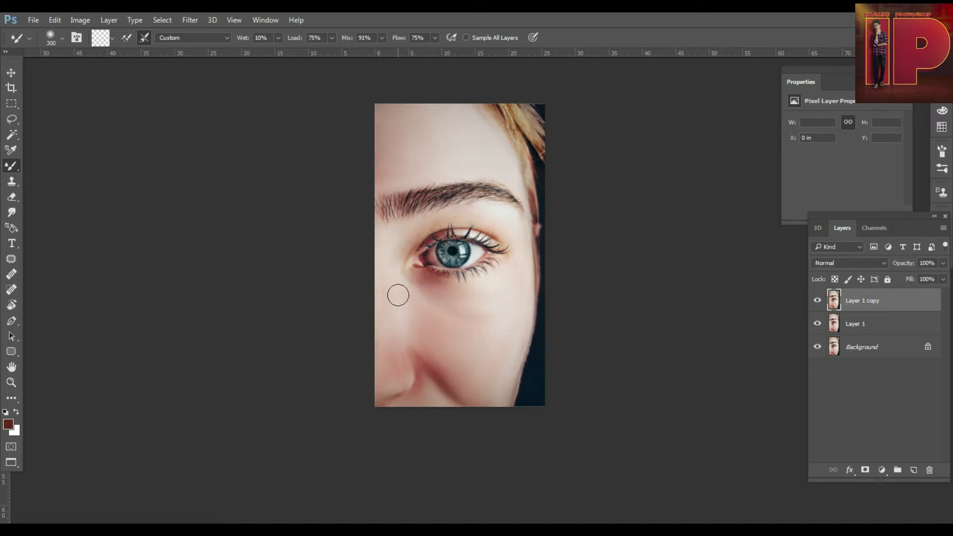
left_click(453, 347)
scroll(479, 357, "up", 3)
left_click(433, 356)
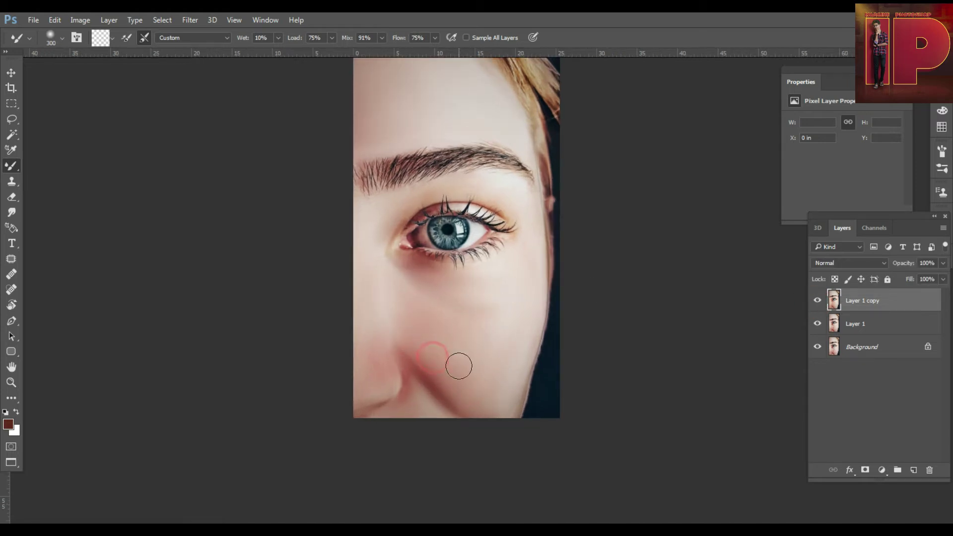
Toggle Layer 1 copy off and on to compare the cheek before and after blending.
left_click(817, 301)
left_click(817, 301)
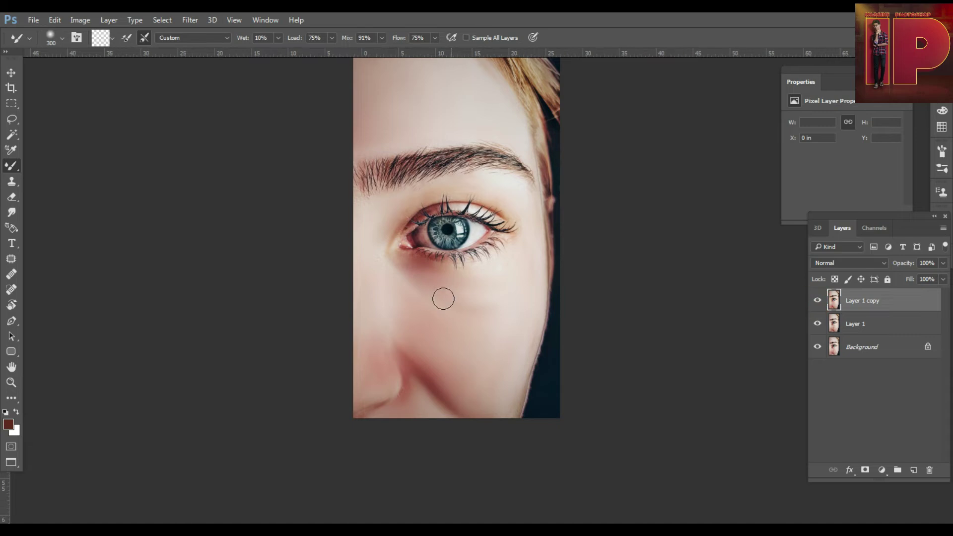
scroll(443, 297, "down", 1)
Blend the forehead skin above the eyebrow with the Mixer Brush at size 300.
scroll(448, 154, "up", 5)
left_click_drag(399, 119, 382, 227)
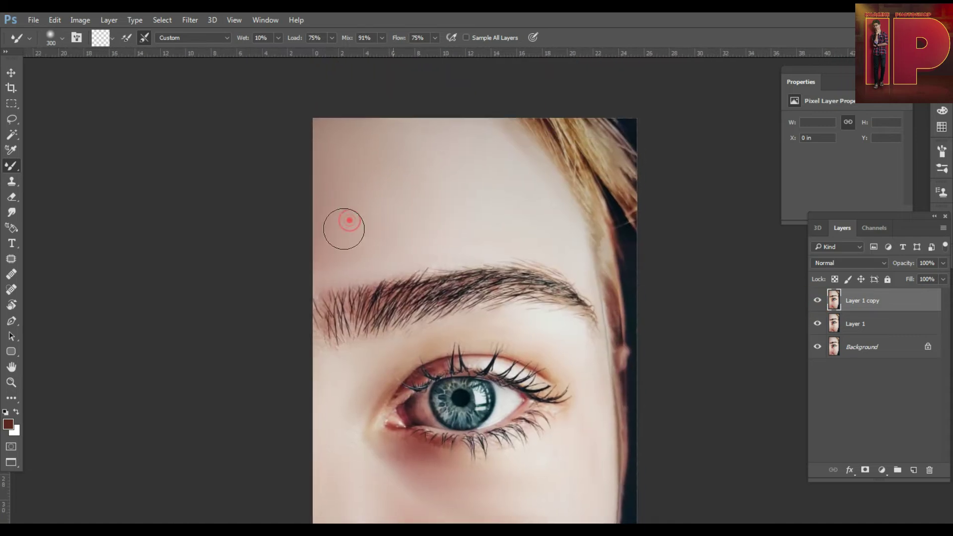
left_click_drag(554, 320, 528, 164)
scroll(528, 163, "down", 1)
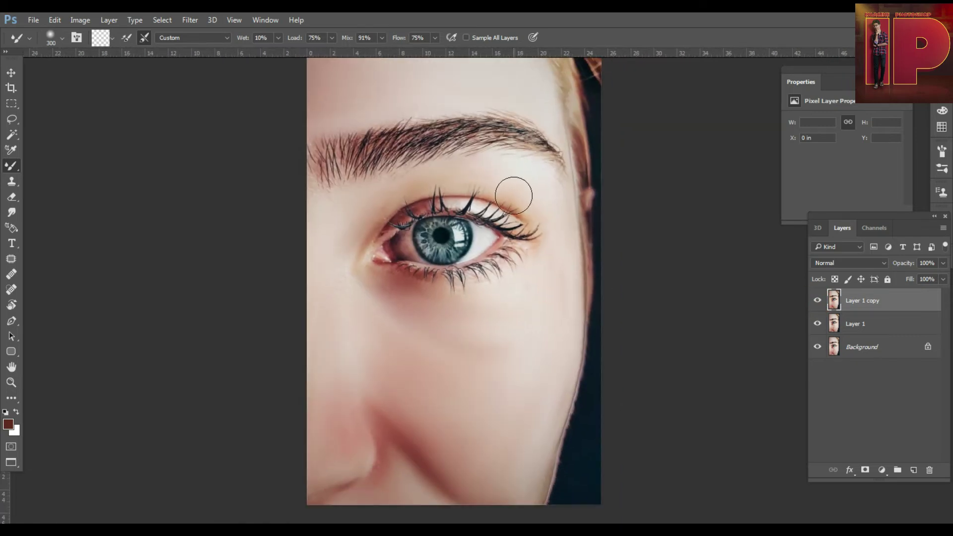
Reduce the Mixer Brush to size 60 and smooth the white of the eye between the inner corner and the iris.
scroll(405, 230, "up", 4)
key("bracketleft")
key("bracketleft")
key("bracketleft")
key("bracketleft")
key("bracketleft")
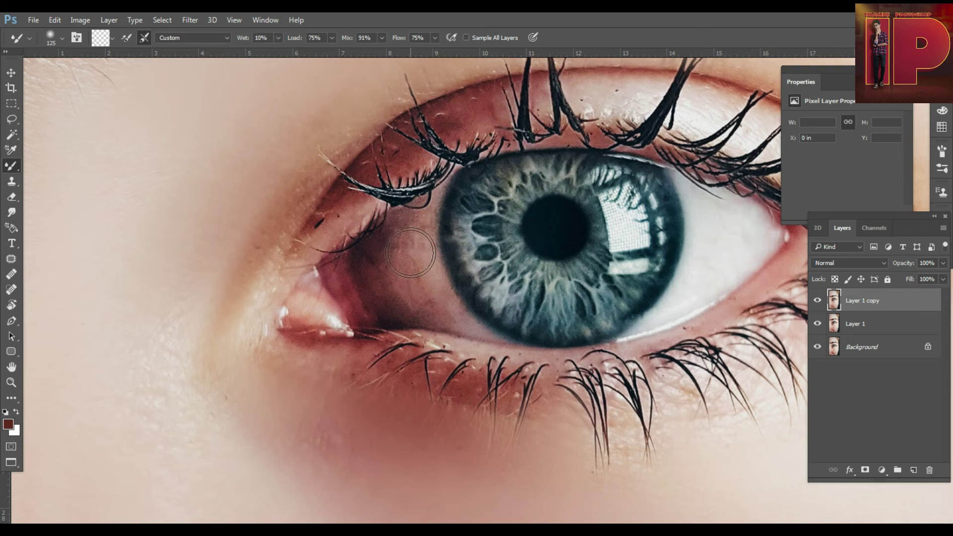
left_click_drag(410, 243, 387, 259)
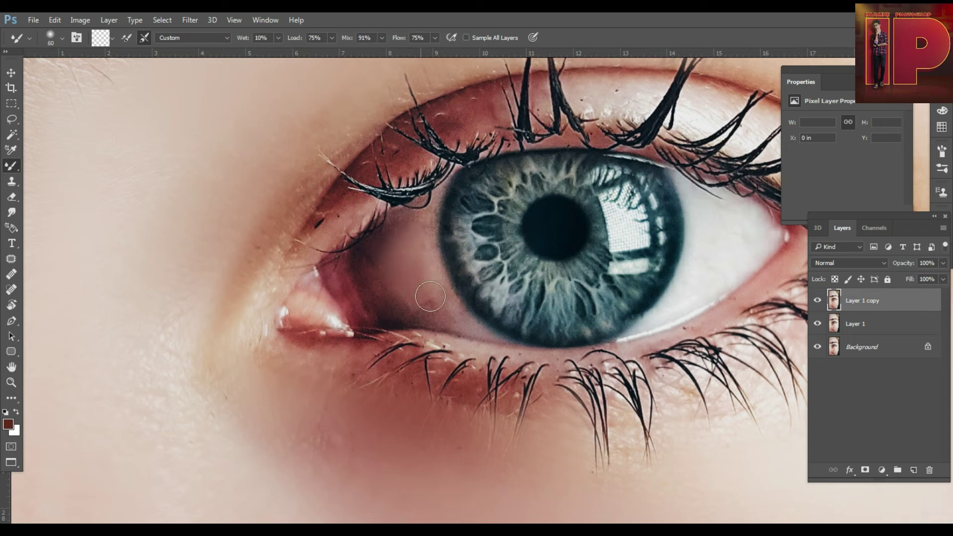
scroll(449, 214, "down", 2)
scroll(560, 222, "down", 3)
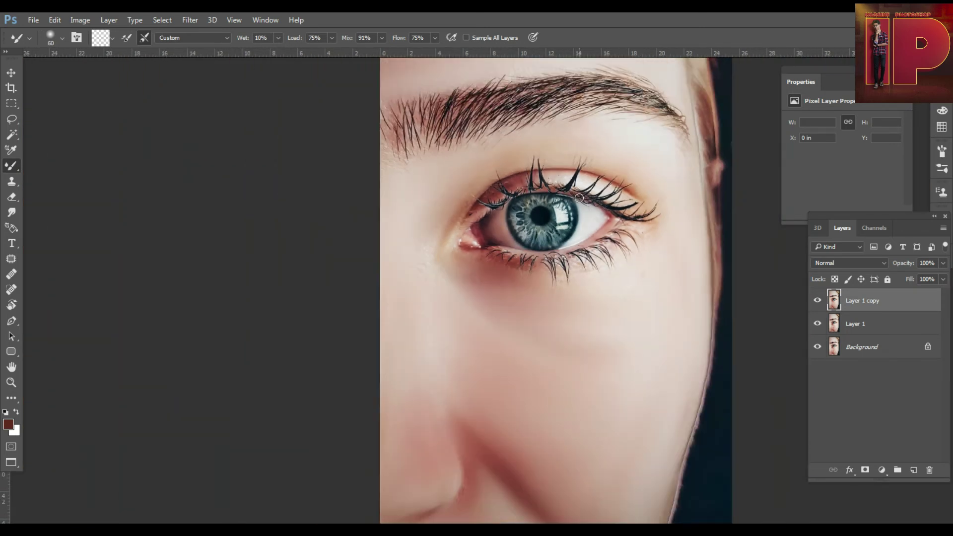
Enlarge the Mixer Brush to size 175 and blend the skin beneath the eye and on the upper cheek.
scroll(464, 251, "up", 3)
key("bracketright")
key("bracketright")
key("bracketright")
key("bracketright")
scroll(449, 228, "down", 2)
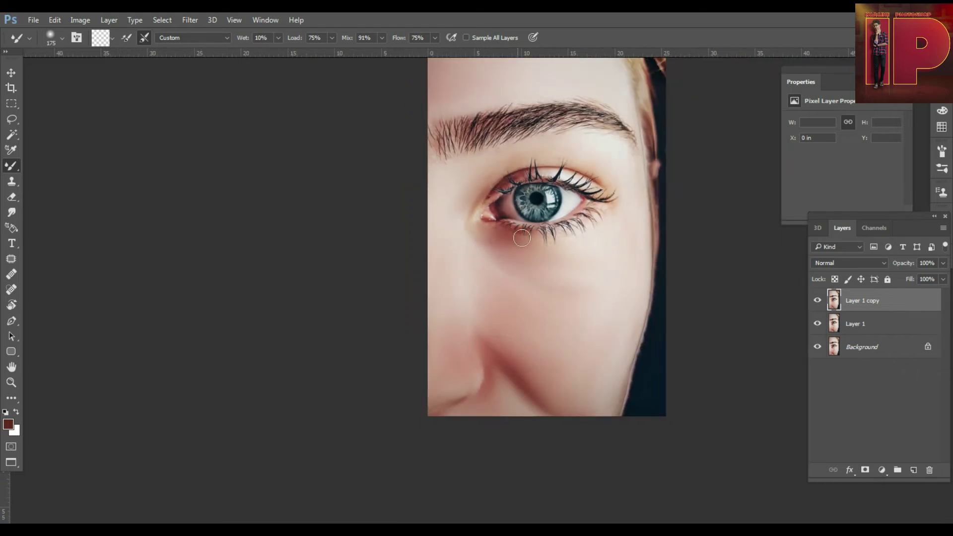
scroll(591, 273, "down", 1)
scroll(547, 422, "up", 2)
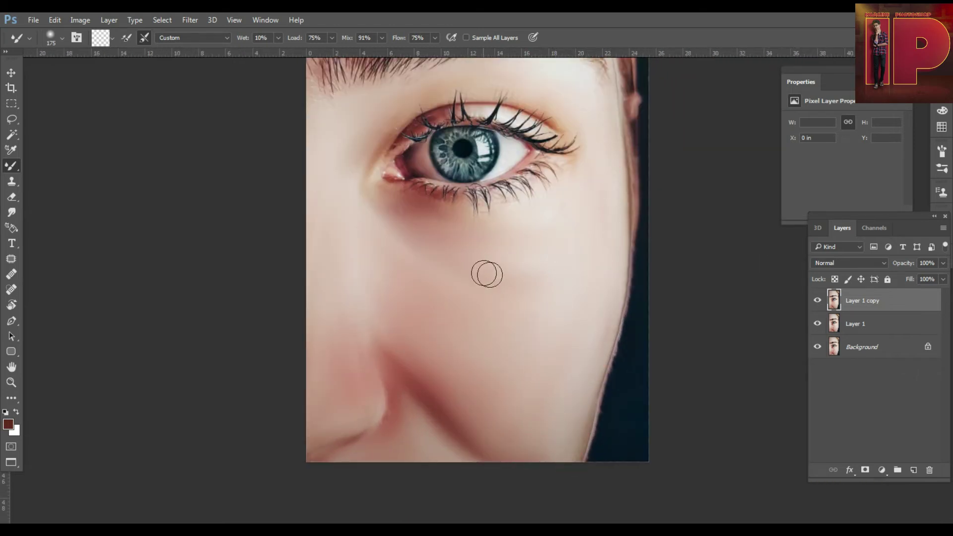
scroll(437, 229, "down", 2)
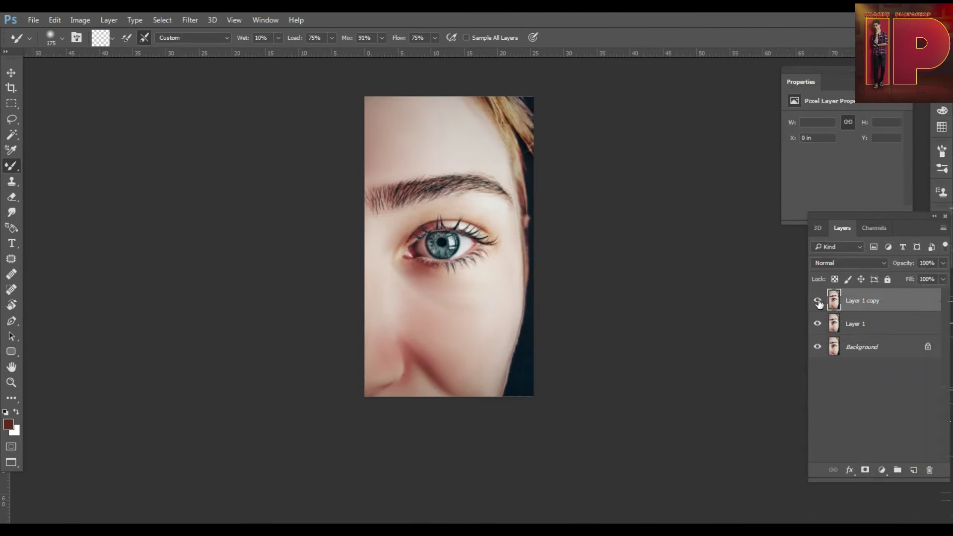
Toggle the visibility of Layer 1 copy off and on to check the overall skin smoothing.
left_click(818, 301)
left_click(818, 301)
scroll(446, 288, "up", 3)
left_click_drag(488, 228, 491, 259)
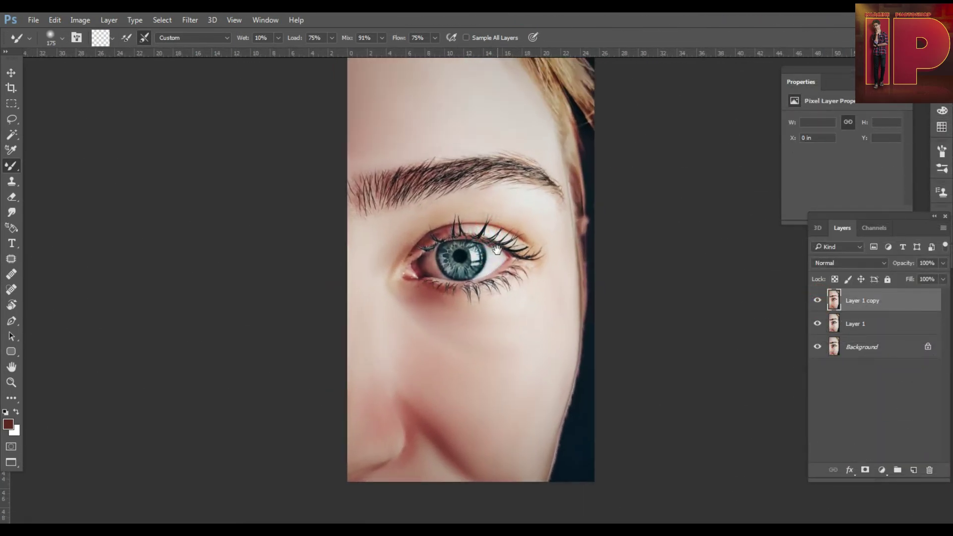
Hide Layer 1 and Layer 1 copy to view the original Background photo, and show Layer 1 copy again for comparison.
key("v")
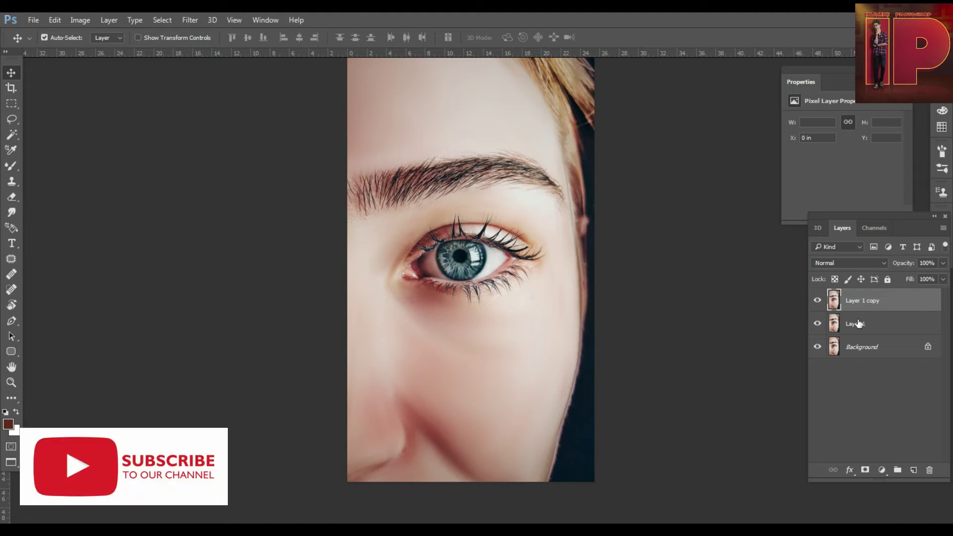
left_click(859, 325)
left_click(817, 324)
left_click(815, 299)
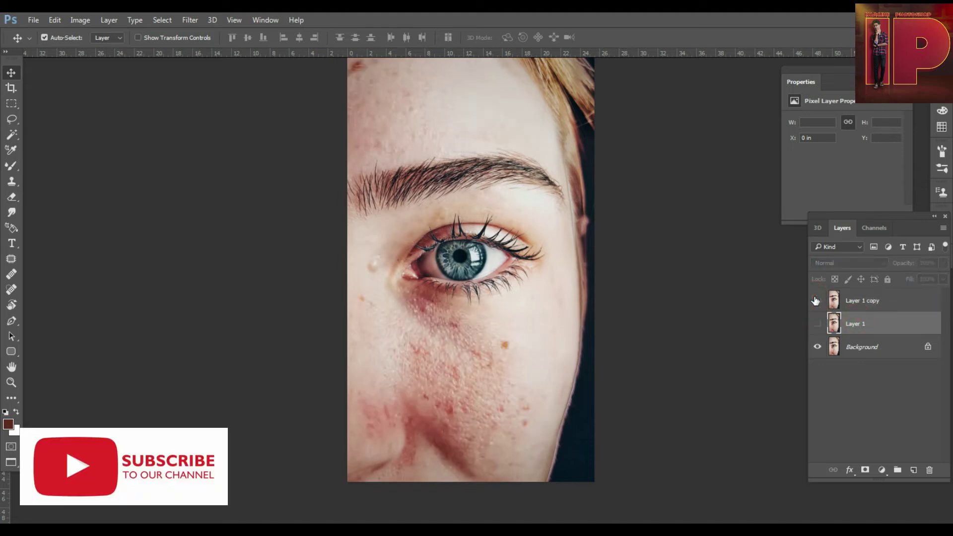
left_click(815, 299)
scroll(489, 273, "down", 1)
scroll(488, 268, "up", 1)
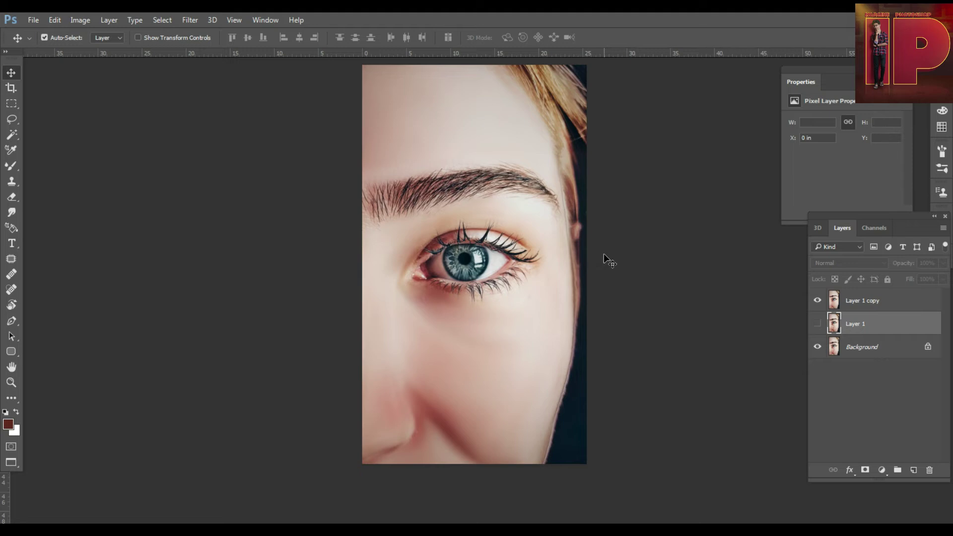
scroll(604, 254, "up", 1)
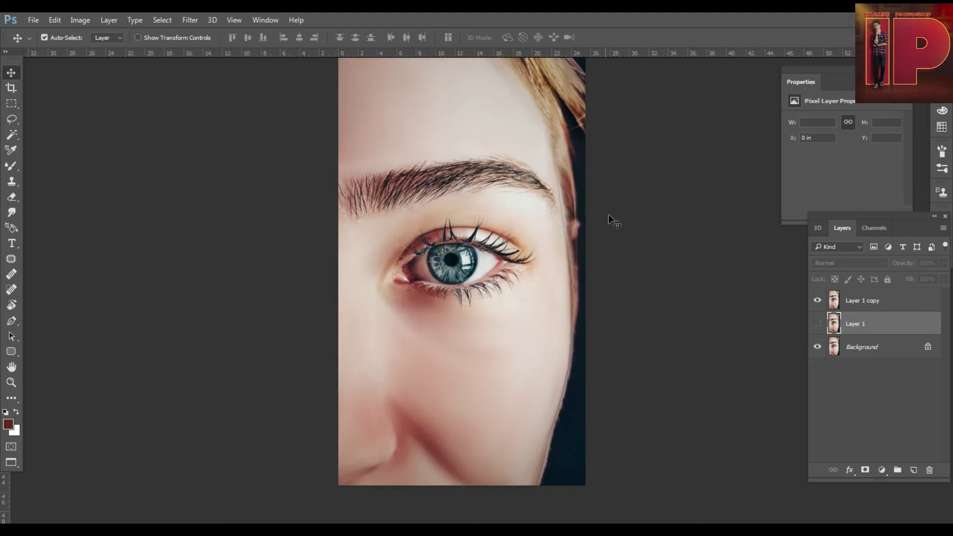
left_click_drag(610, 195, 621, 214)
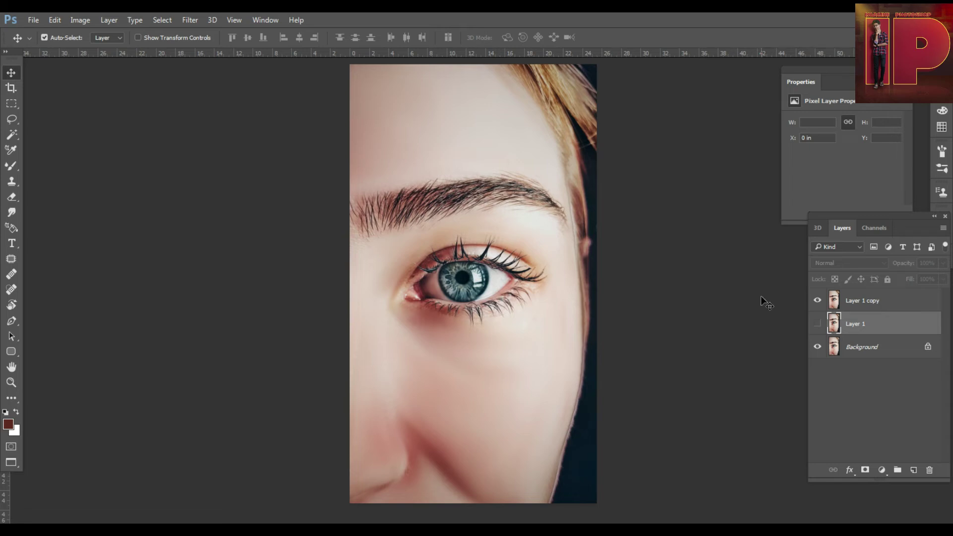
Show Layer 1, duplicate it, and move the duplicate to the top of the stack with Layer 1 copy visible beneath it.
left_click(817, 300)
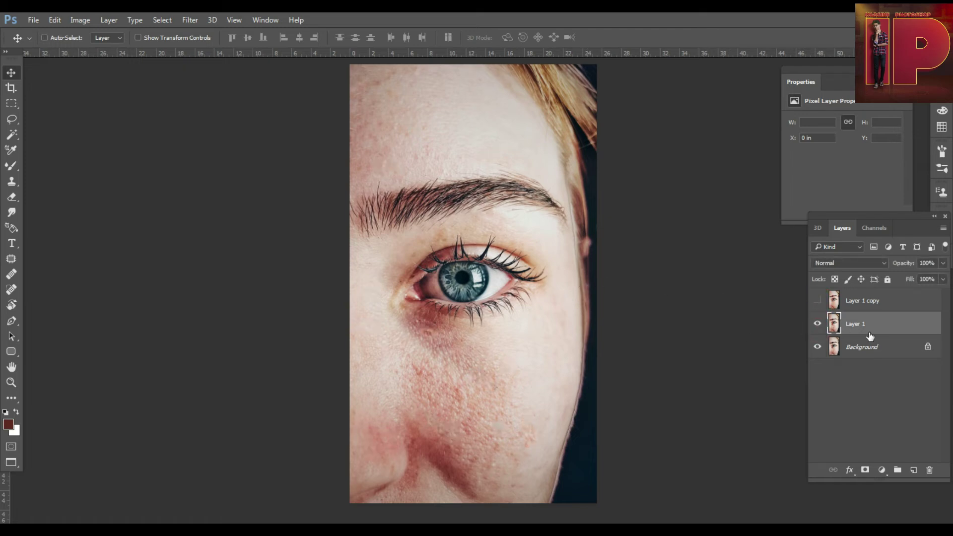
key("ctrl+j")
left_click_drag(855, 326, 845, 308)
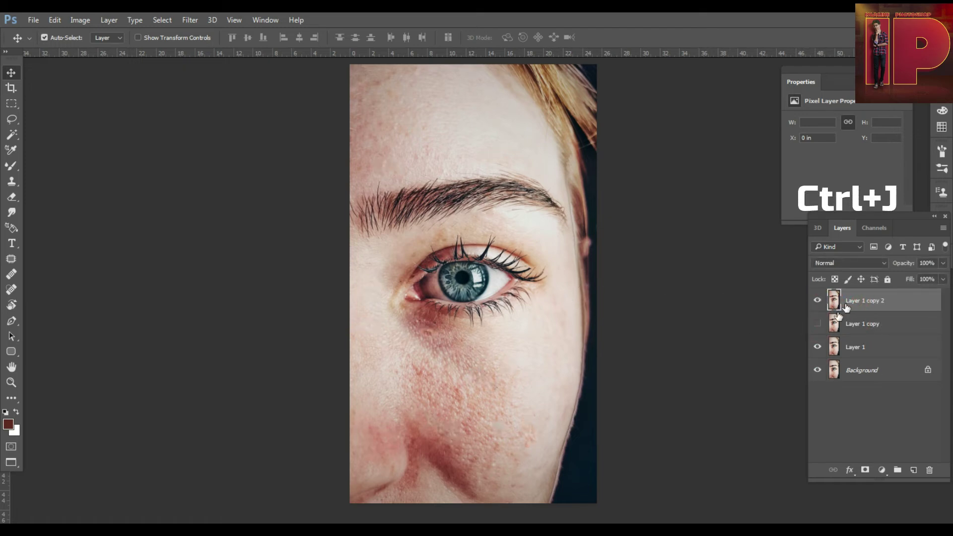
scroll(515, 257, "down", 1)
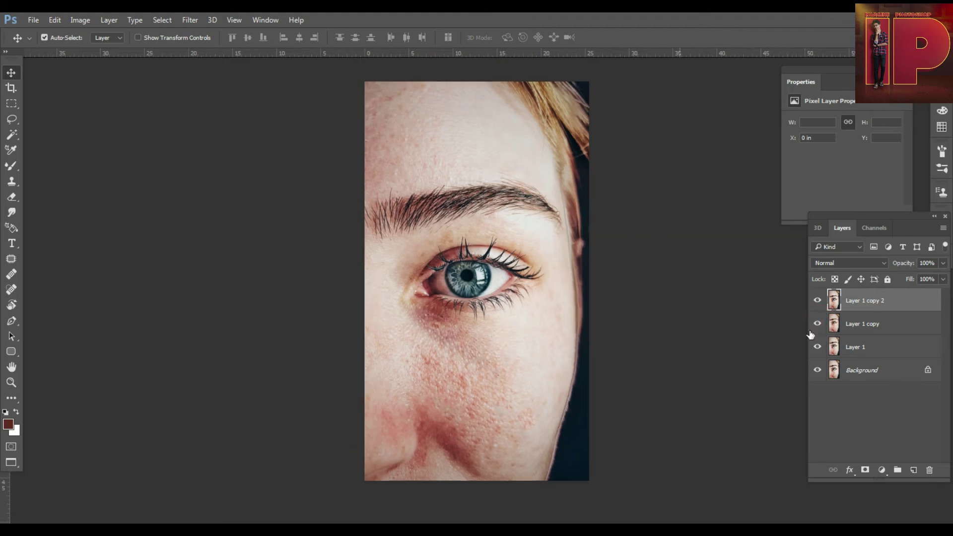
Apply a High Pass filter with a radius of 7.0 pixels to Layer 1 copy 2.
left_click(183, 20)
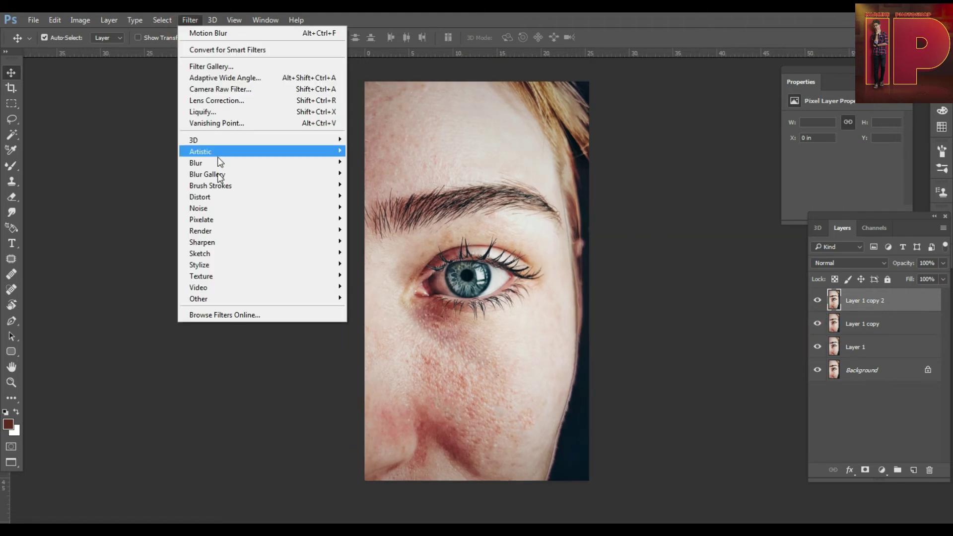
mouse_move(236, 299)
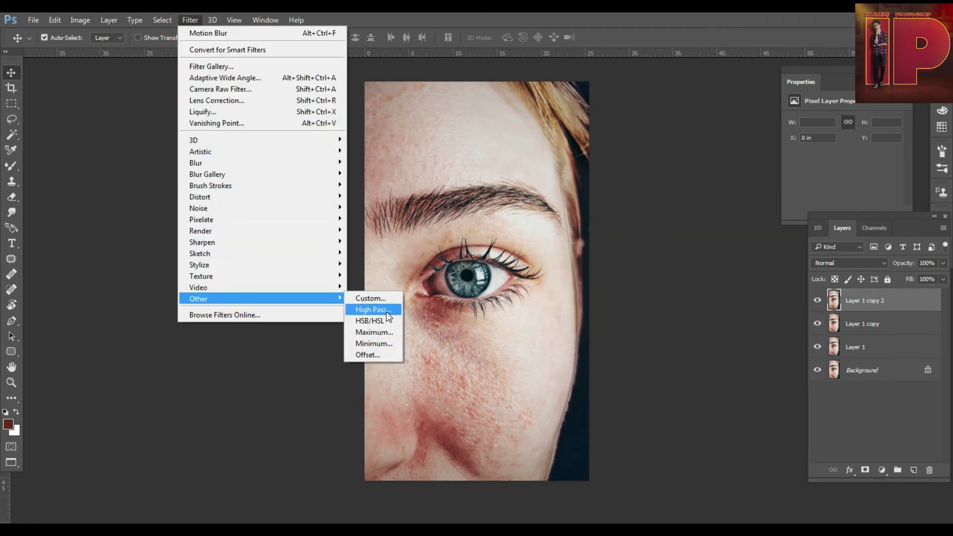
left_click(384, 310)
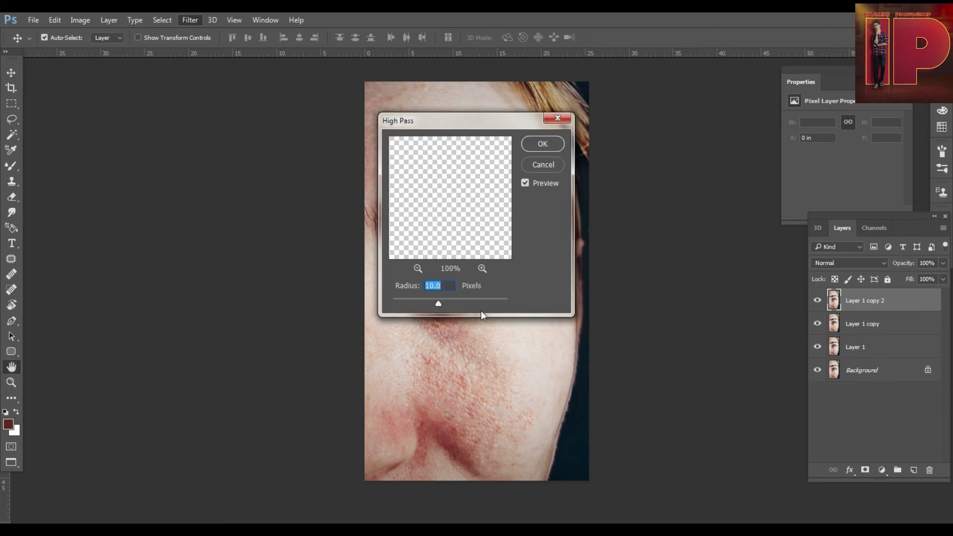
left_click_drag(437, 304, 430, 303)
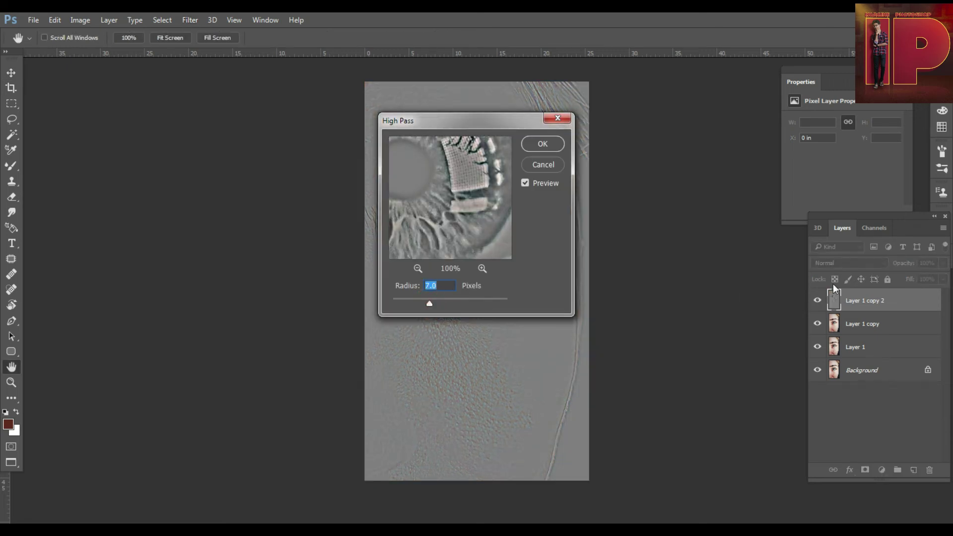
key("Return")
Set the blend mode of the High Pass layer to Overlay.
left_click(838, 263)
left_click(838, 377)
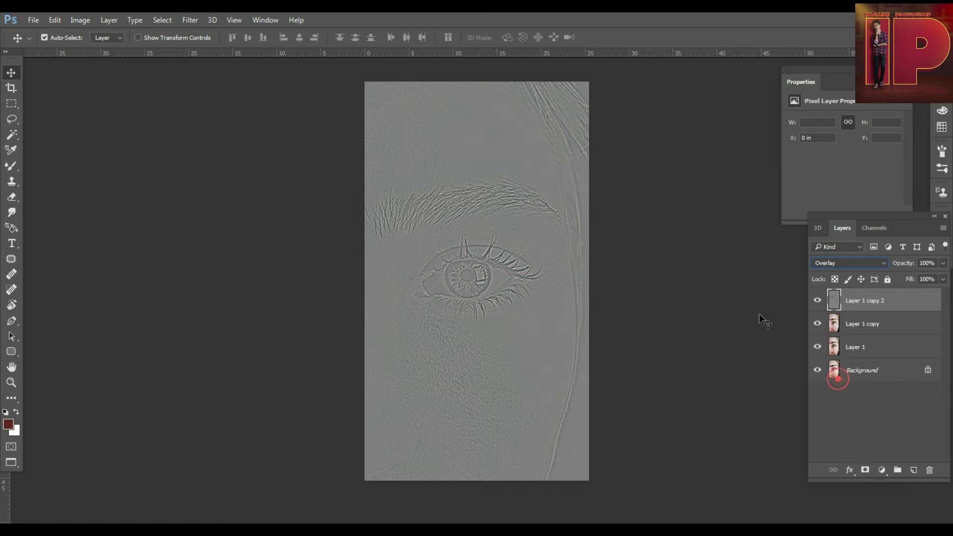
left_click(744, 299)
Toggle Layer 1 copy 2 off and on and examine the skin texture on the cheek, forehead and around the eye.
scroll(455, 374, "up", 8)
left_click_drag(559, 239, 555, 400)
left_click(817, 302)
left_click(818, 302)
left_click_drag(618, 383, 590, 182)
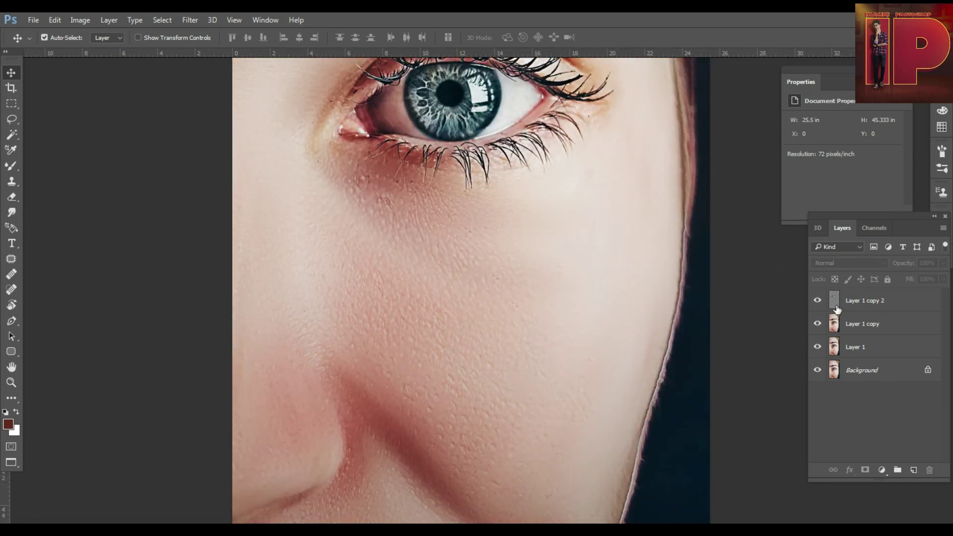
left_click(818, 301)
key("ctrl+minus")
left_click_drag(612, 244, 613, 366)
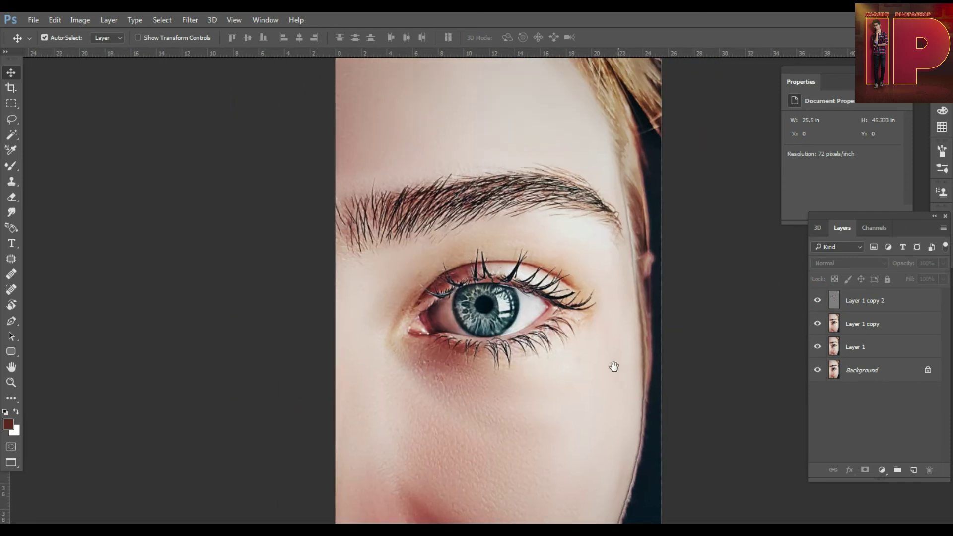
scroll(457, 106, "up", 3)
left_click_drag(508, 92, 446, 246)
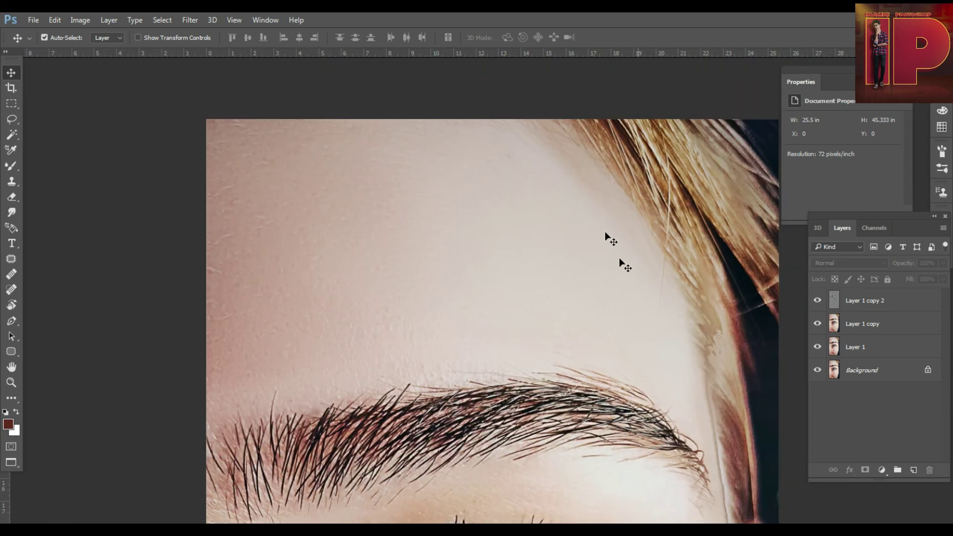
left_click_drag(691, 381, 599, 194)
left_click(818, 300)
left_click(818, 301)
Select Layer 1 copy 2 and add a white layer mask to it.
left_click(895, 305)
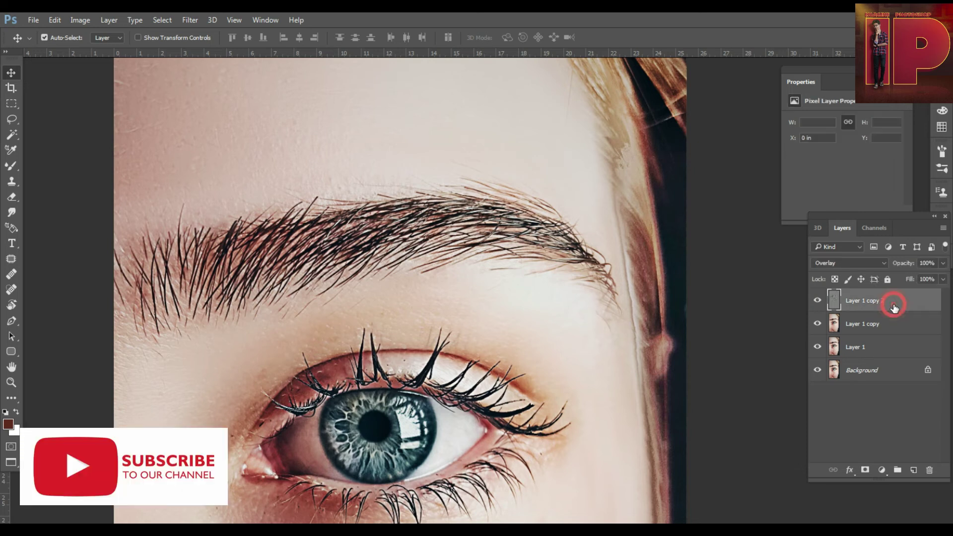
left_click(865, 471)
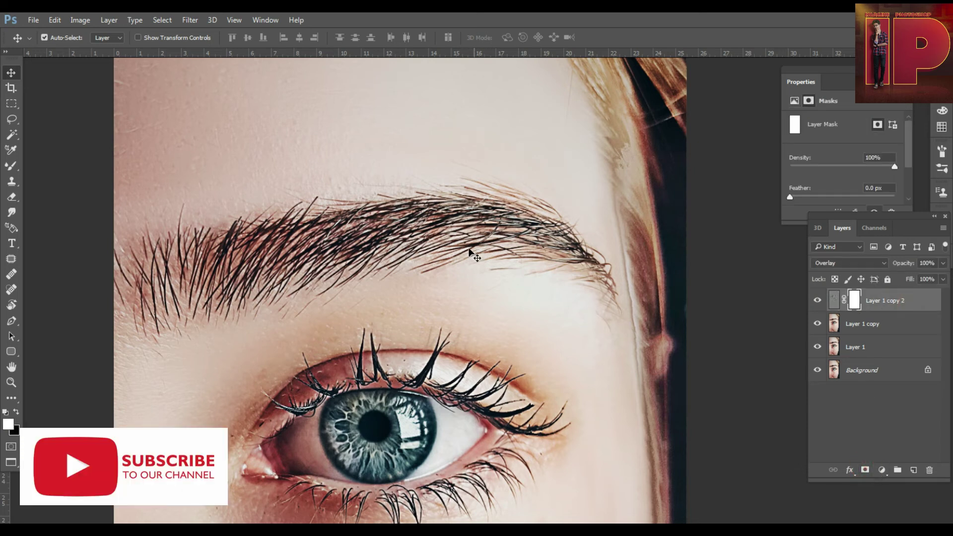
Switch to the regular Brush tool and make black the foreground color for painting on the layer mask.
scroll(467, 251, "down", 1)
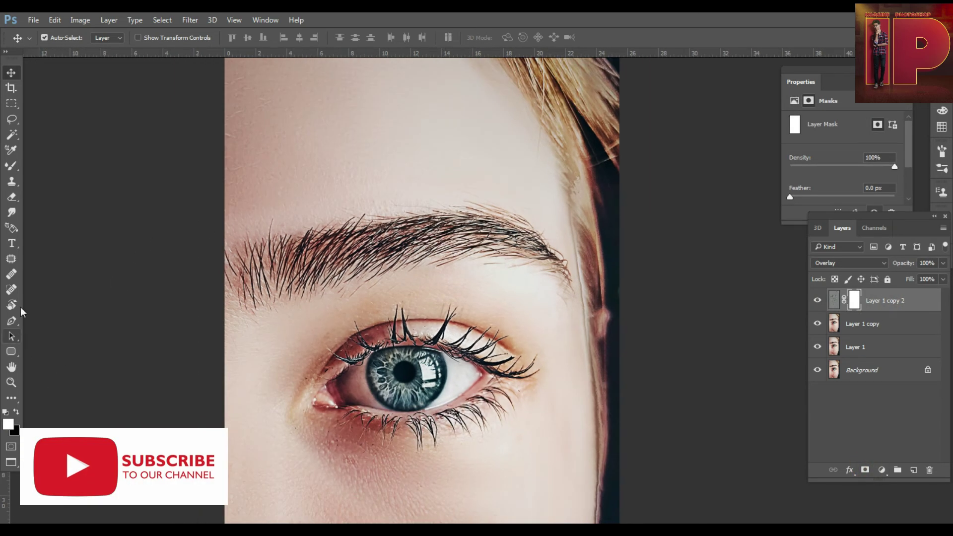
left_click(12, 168)
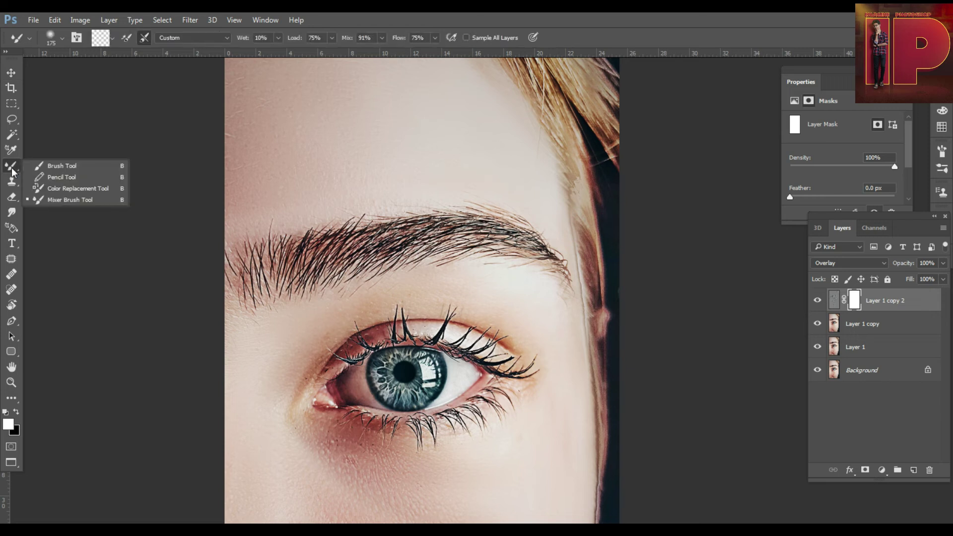
left_click(72, 170)
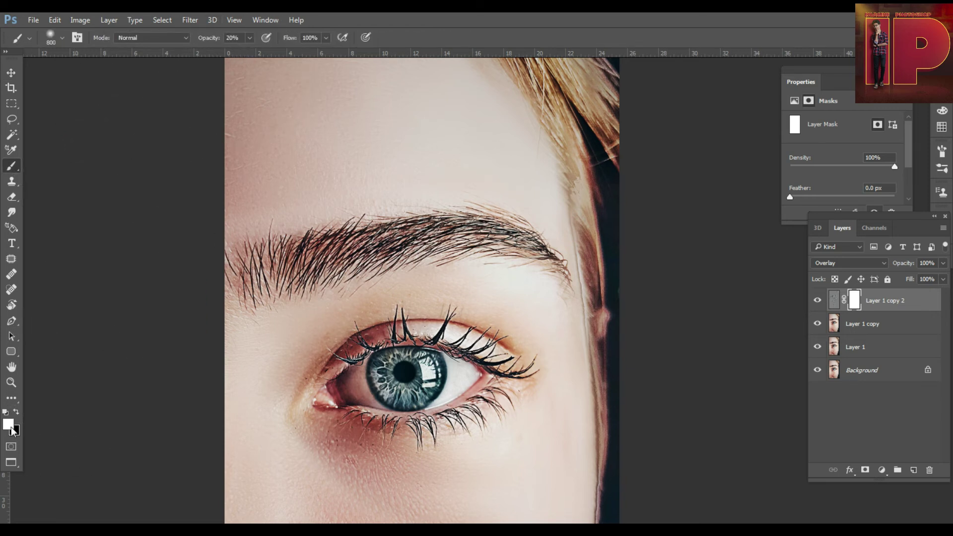
left_click(16, 412)
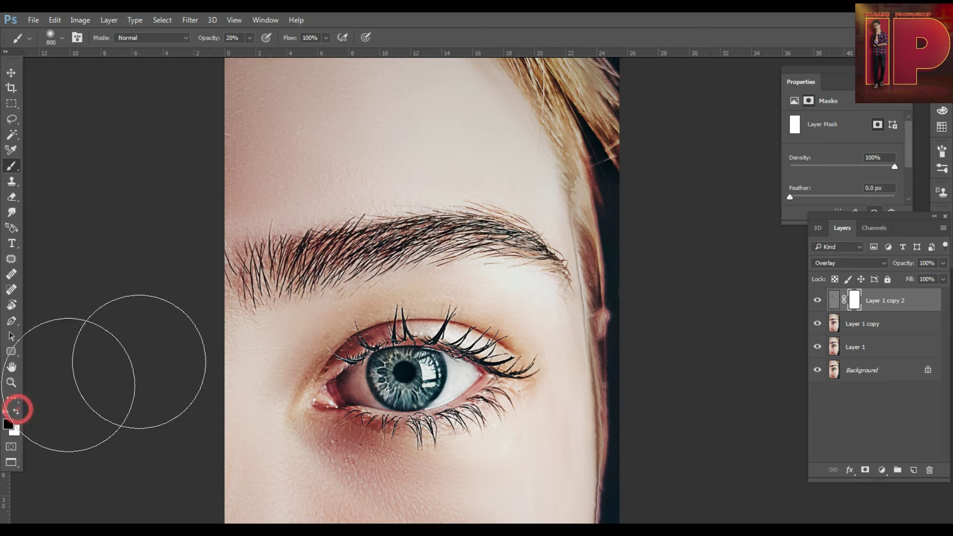
Mask the High Pass effect off the eyebrow, painting black at 20% opacity with a brush size of 200.
key("bracketleft")
key("bracketleft")
key("bracketleft")
key("bracketleft")
key("bracketleft")
key("bracketleft")
key("bracketleft")
key("bracketleft")
key("bracketleft")
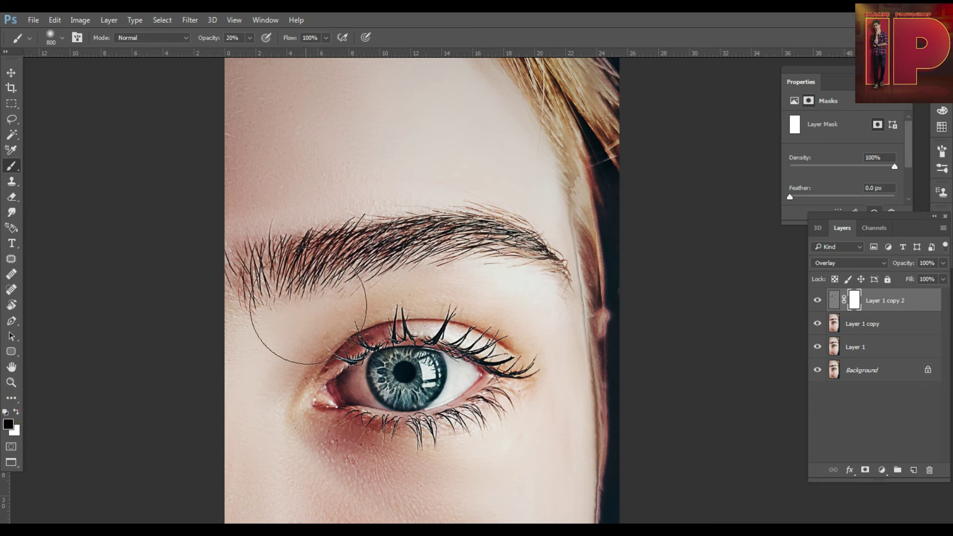
key("ctrl+plus")
key("bracketleft")
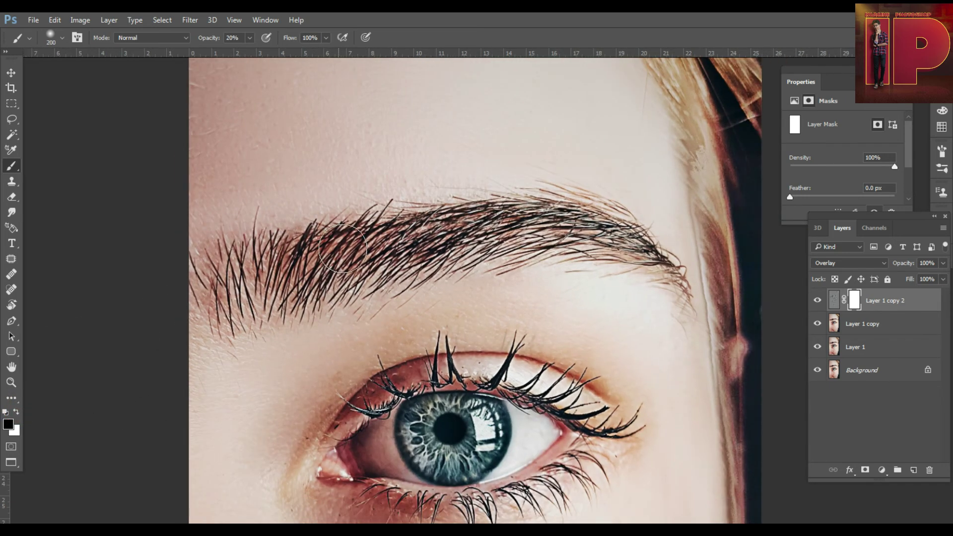
mouse_move(342, 243)
left_mouse_down()
mouse_move(316, 262)
mouse_move(346, 234)
mouse_move(312, 259)
mouse_move(381, 253)
mouse_move(321, 266)
mouse_move(464, 229)
mouse_move(605, 221)
mouse_move(516, 218)
left_mouse_up()
left_click_drag(582, 251, 659, 276)
mouse_move(646, 260)
left_mouse_down()
mouse_move(586, 238)
mouse_move(626, 225)
mouse_move(607, 223)
mouse_move(640, 233)
mouse_move(645, 266)
left_mouse_up()
left_click(570, 221)
Paint black on the Layer 1 copy 2 mask over the eye and eyelashes to reduce the High Pass effect there.
key("space")
left_click_drag(504, 282, 479, 189)
left_click(567, 341)
left_click(532, 353)
mouse_move(334, 333)
left_mouse_down()
mouse_move(331, 277)
mouse_move(541, 305)
mouse_move(453, 274)
left_mouse_up()
key("ctrl+0")
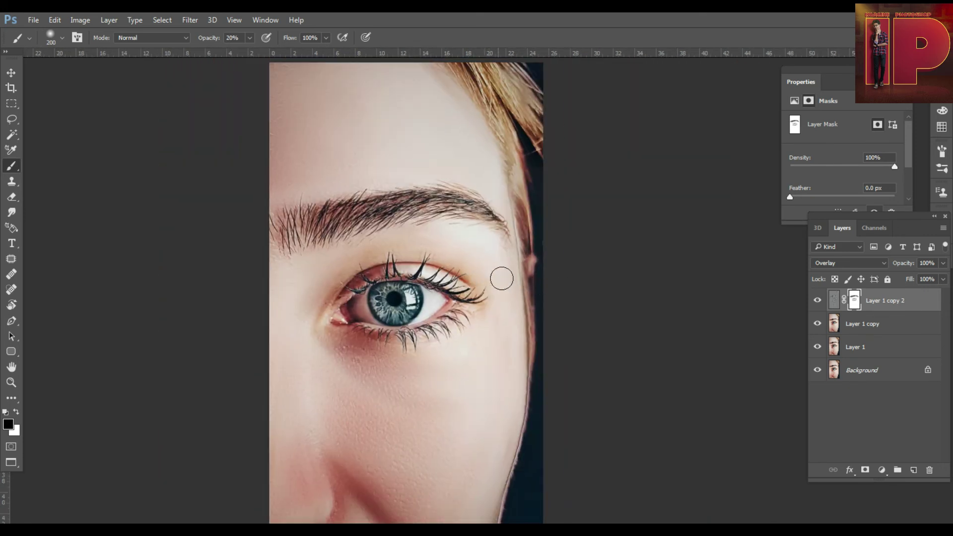
Examine the masked areas up close and toggle Layer 1 copy 2 off and on to compare the texture effect.
scroll(531, 272, "down", 1)
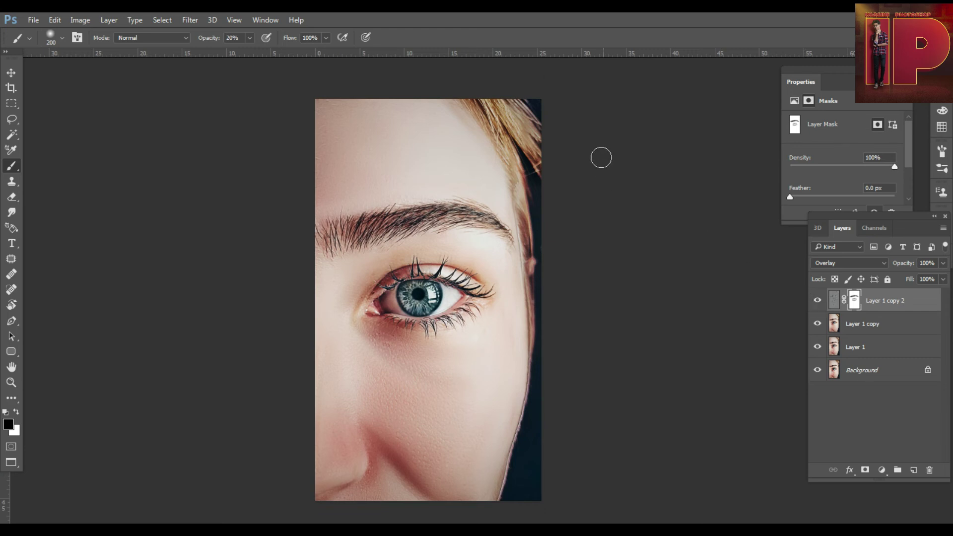
scroll(601, 158, "up", 2)
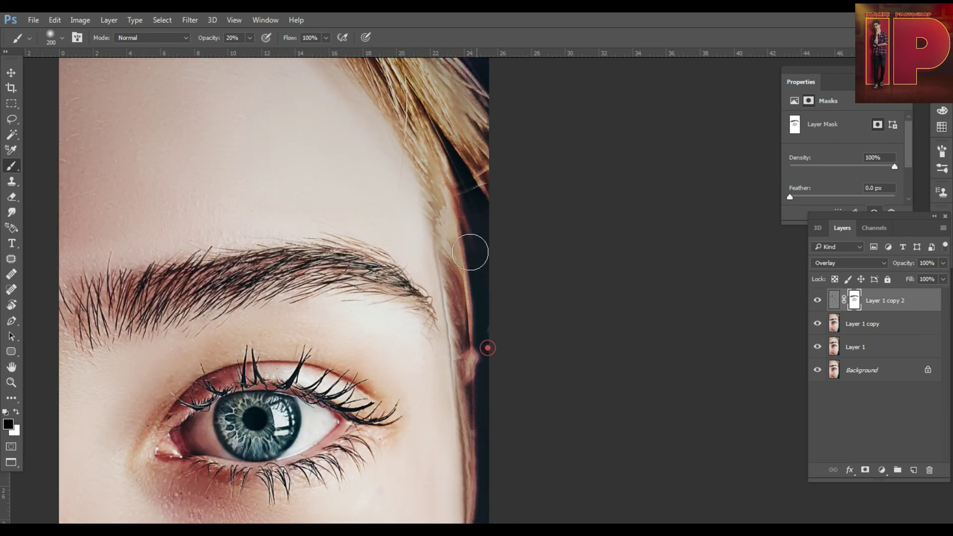
scroll(546, 272, "down", 2)
left_click(818, 300)
left_click(818, 300)
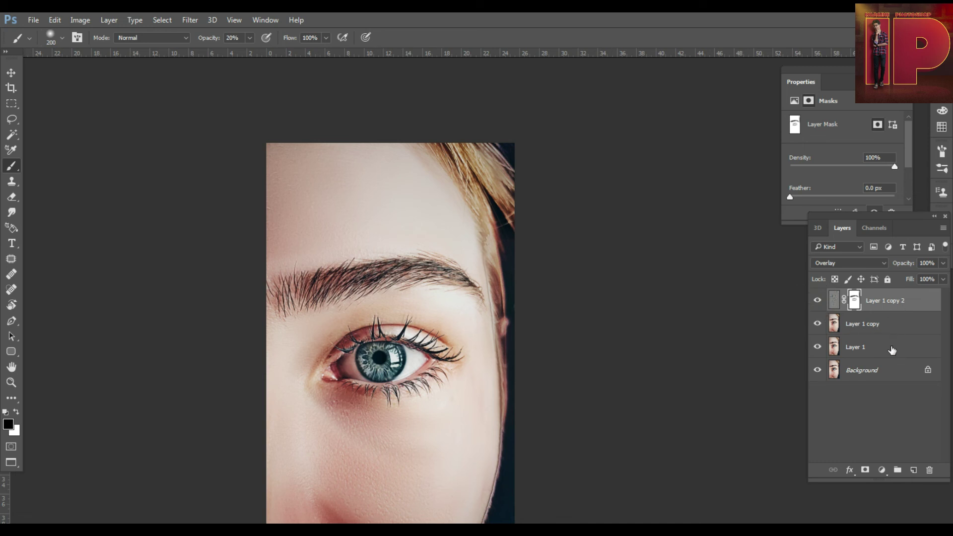
Group Layer 1 copy 2, Layer 1 copy and Layer 1, and toggle the group's visibility to compare with the original.
left_click(892, 350, "shift")
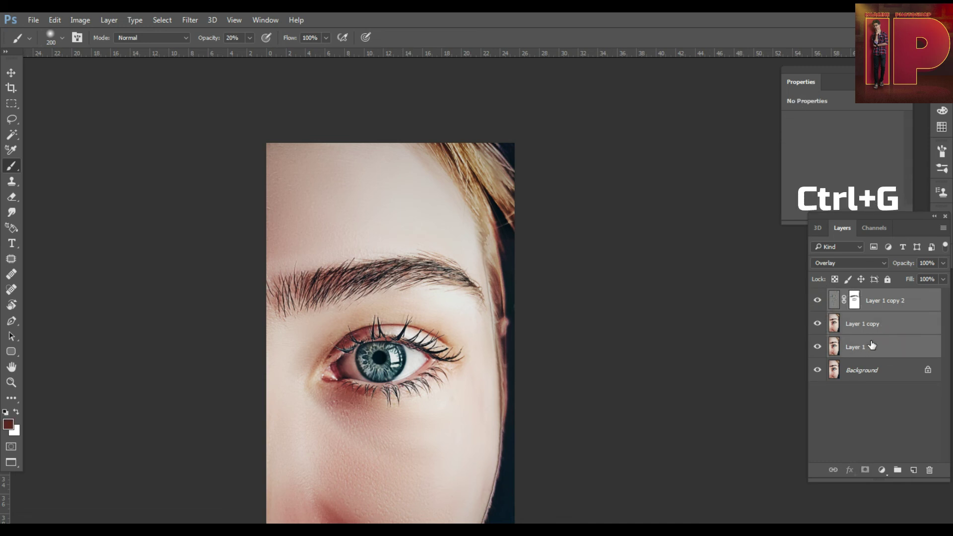
key("ctrl+g")
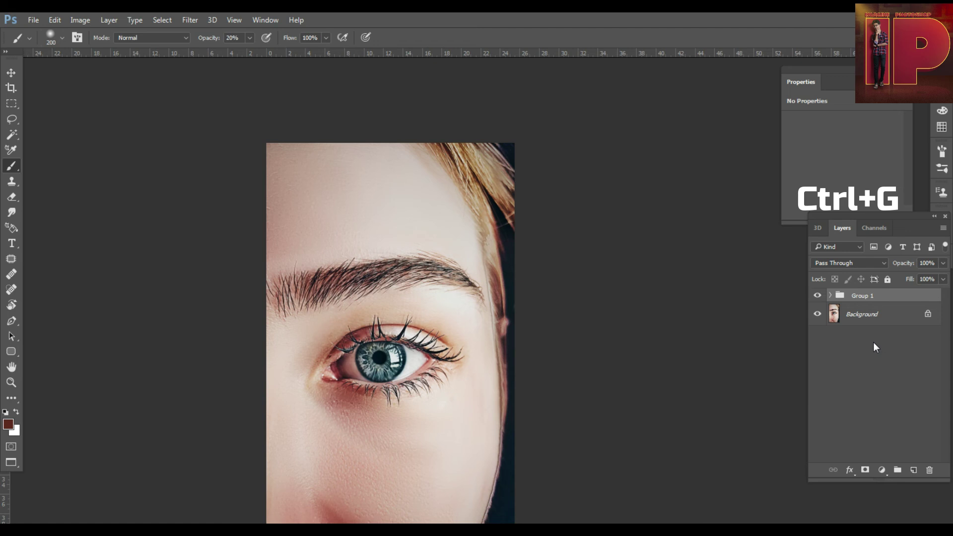
left_click(818, 296)
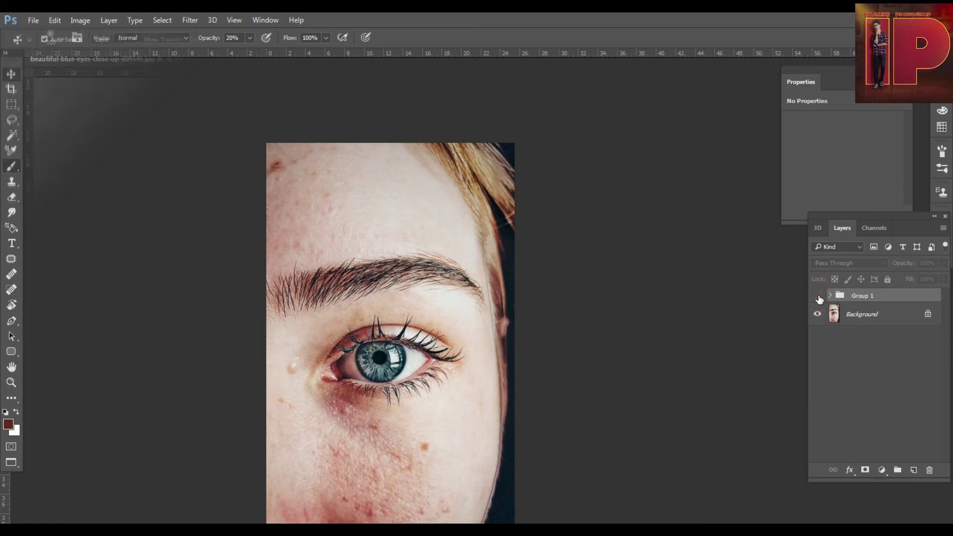
left_click(818, 295)
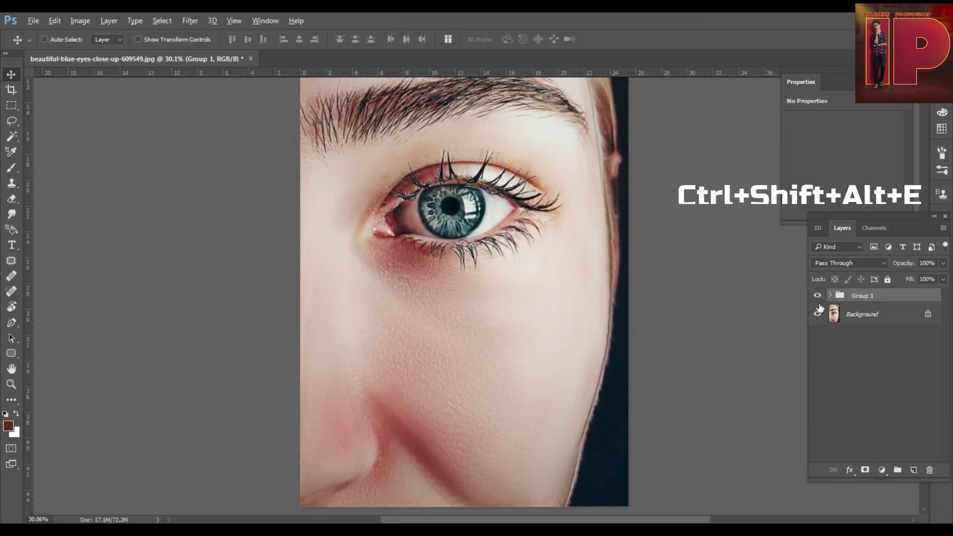
Stamp all visible layers into a new top layer and apply Smart Sharpen with amount 66% and radius 4.0 px.
key("ctrl+shift+alt+e")
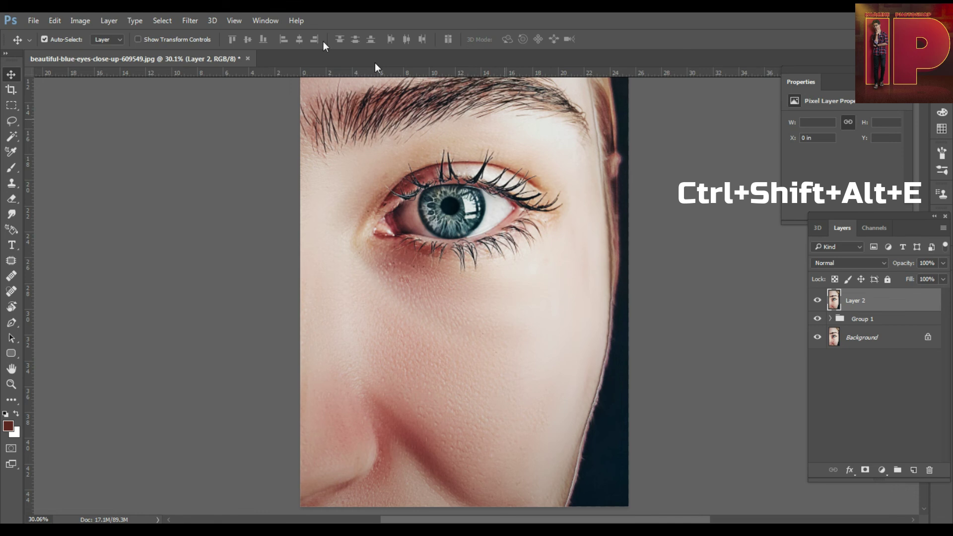
left_click(189, 20)
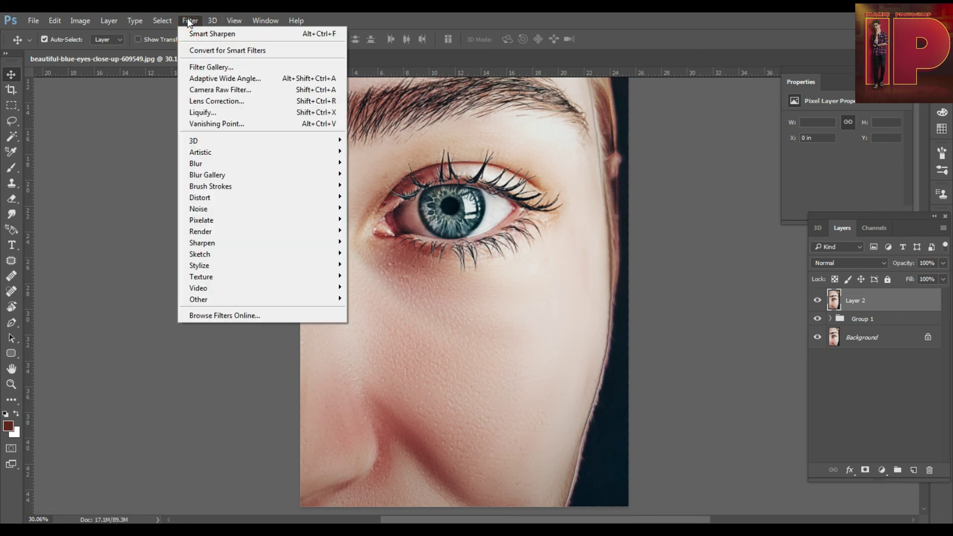
mouse_move(216, 245)
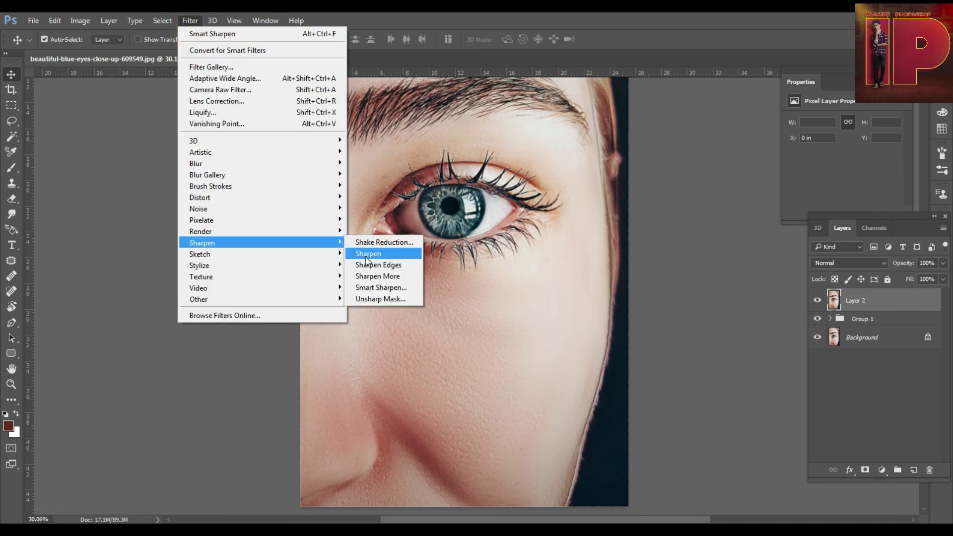
left_click(369, 287)
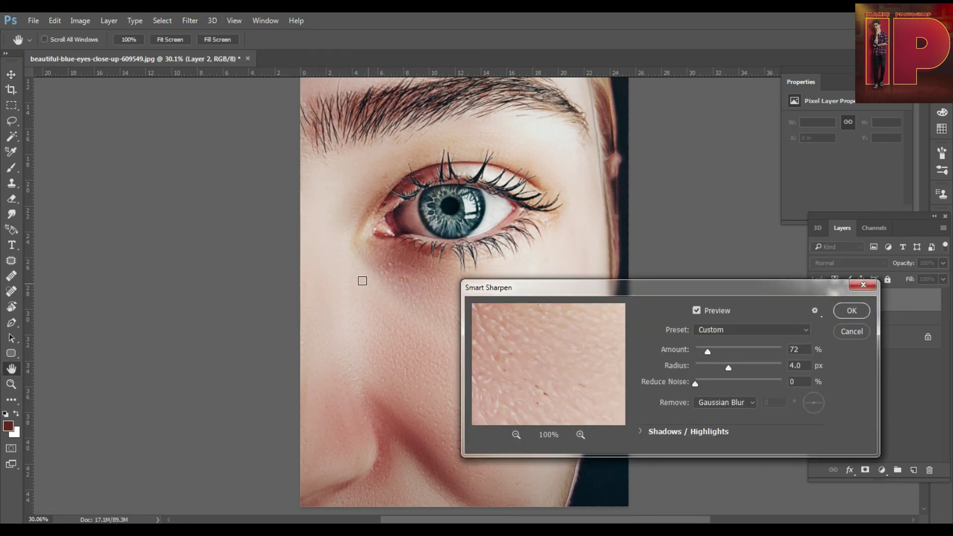
left_click_drag(668, 356, 665, 356)
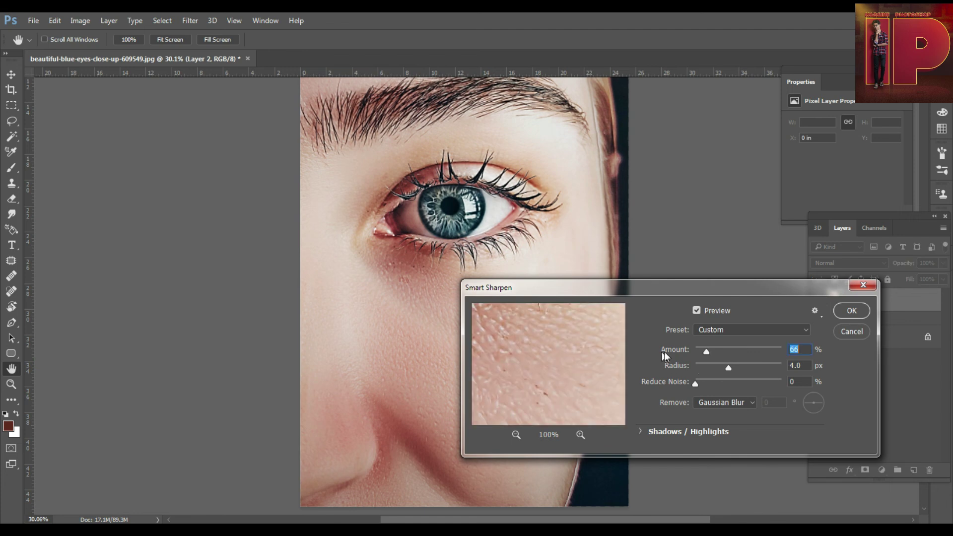
left_click(847, 313)
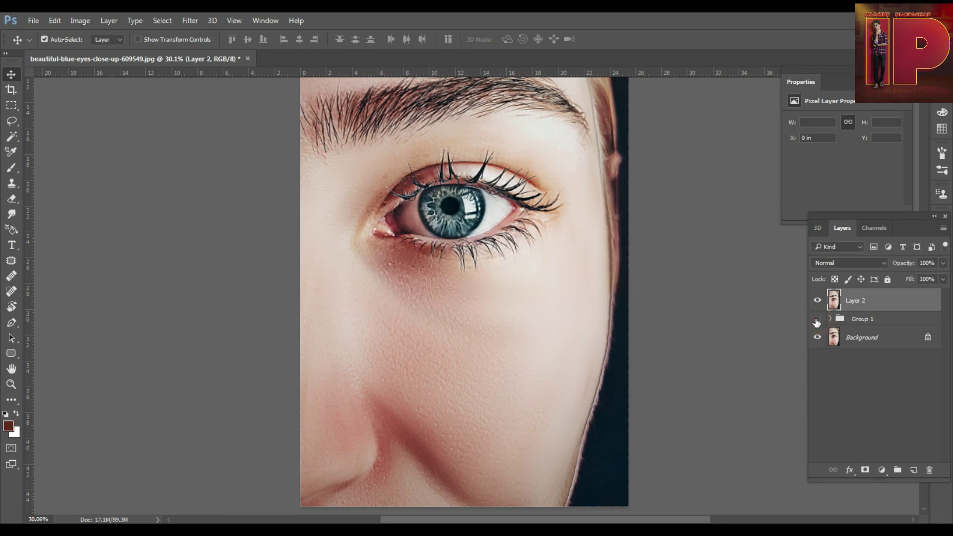
With Group 1 hidden, toggle Layer 2 off and on to compare the finished retouch with the original photo.
left_click(818, 300)
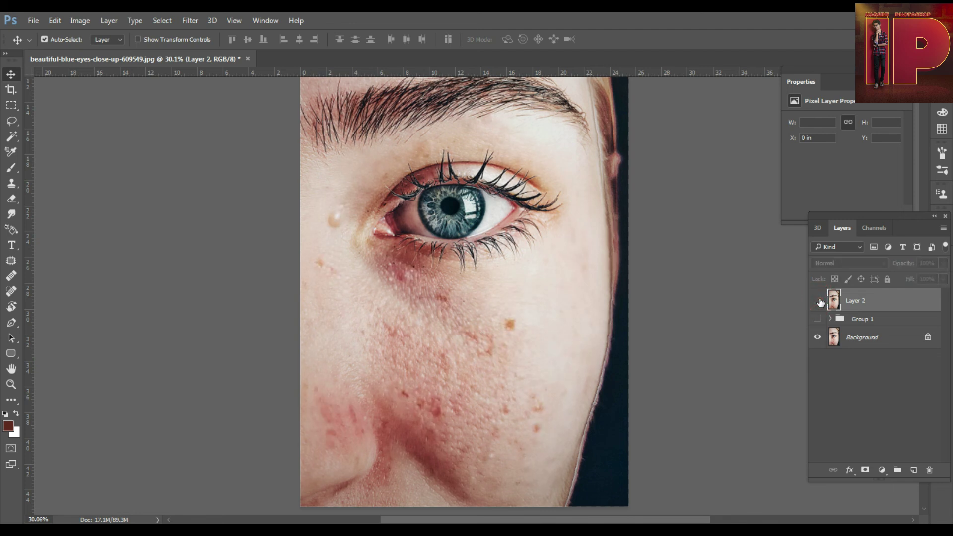
left_click(817, 301)
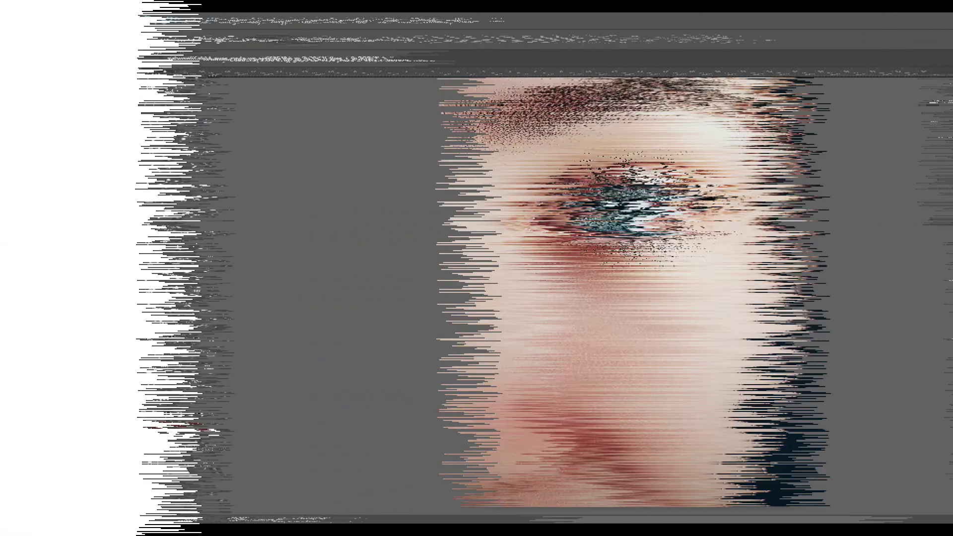